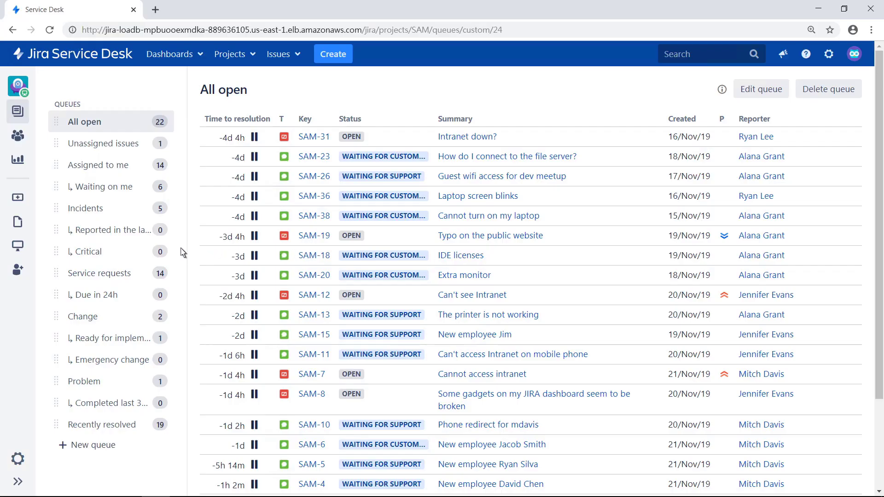
# Open the customer portal preview from Customer channels and start a Get IT help request
pyautogui.click(18, 247)
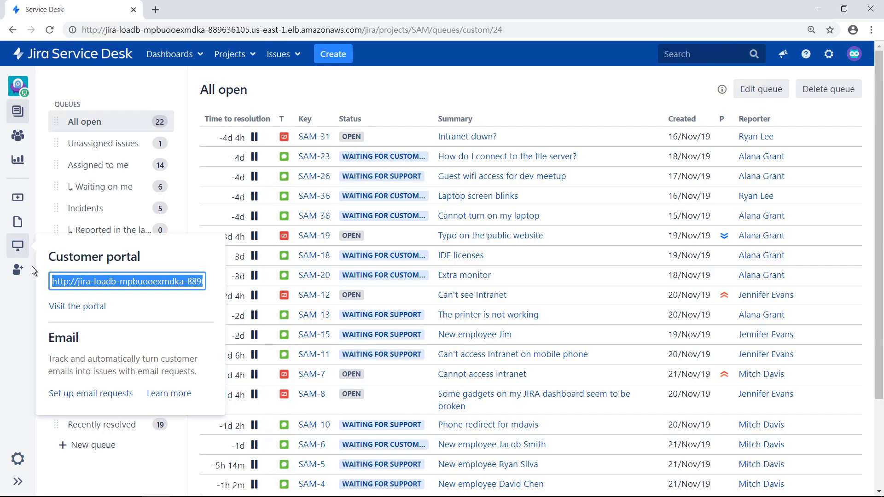
pyautogui.click(51, 307)
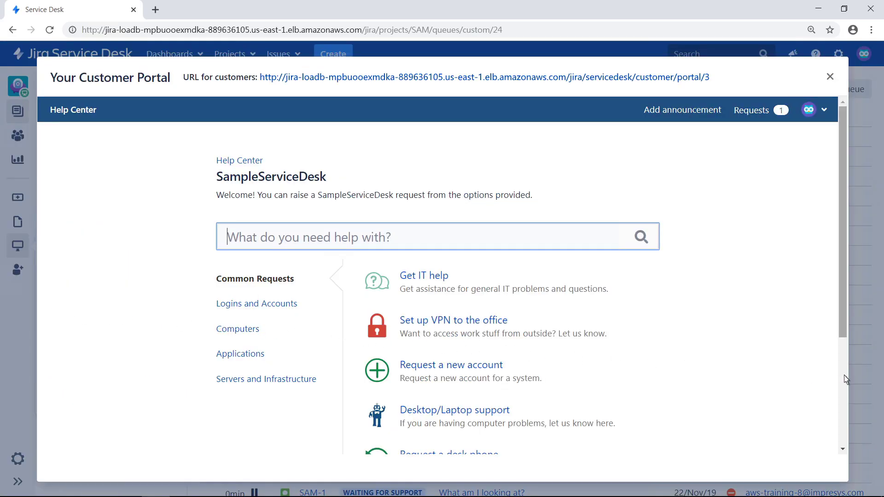
pyautogui.scroll(-1, 846, 380)
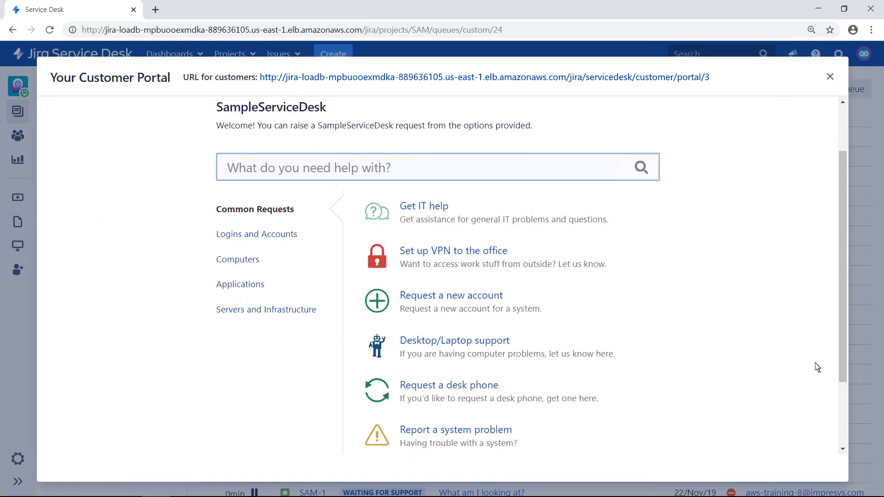
pyautogui.click(448, 207)
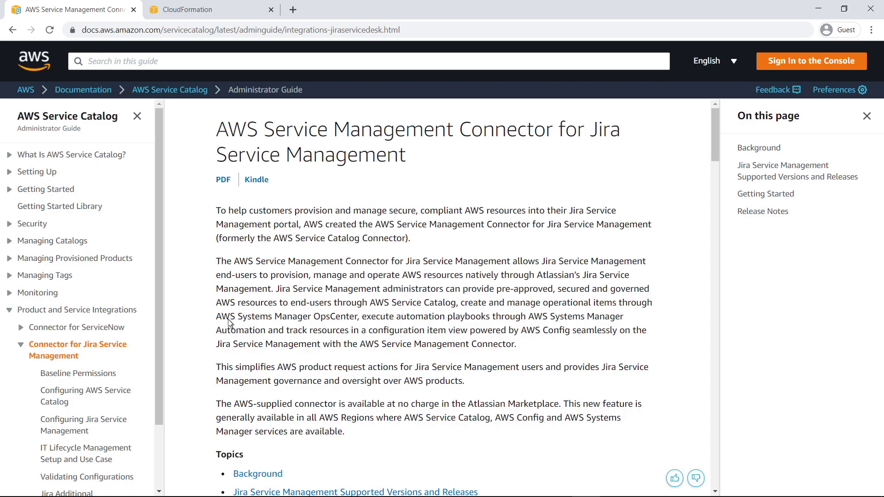
# Open the Baseline Permissions page in the connector documentation sidebar
pyautogui.click(78, 373)
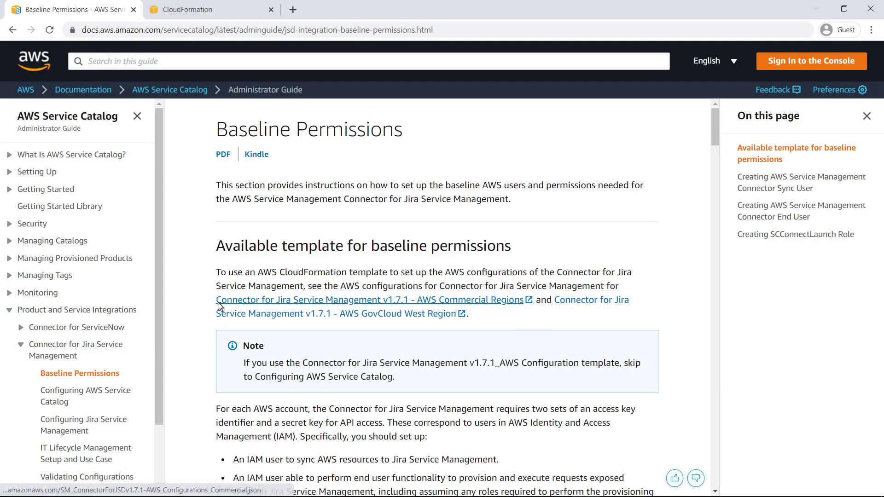
# Create a CloudFormation stack from the uploaded connector JSON template, named AWS-Connector-for-Jira
pyautogui.click(213, 14)
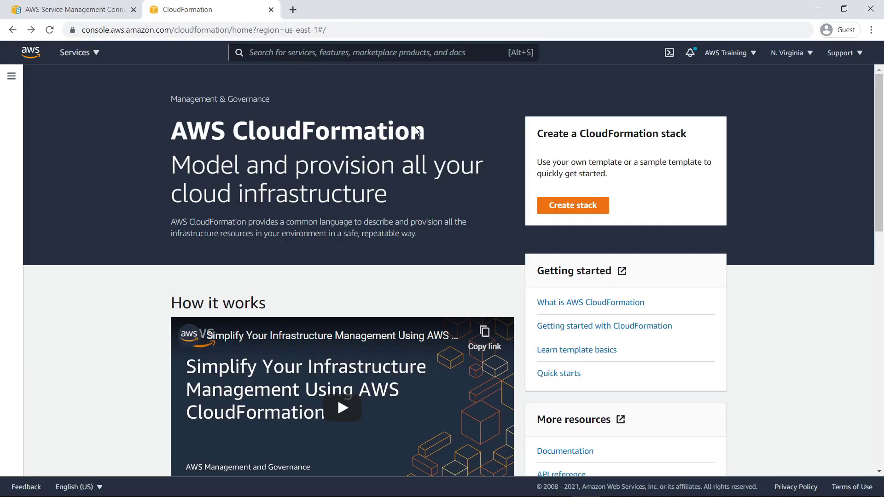
pyautogui.click(553, 208)
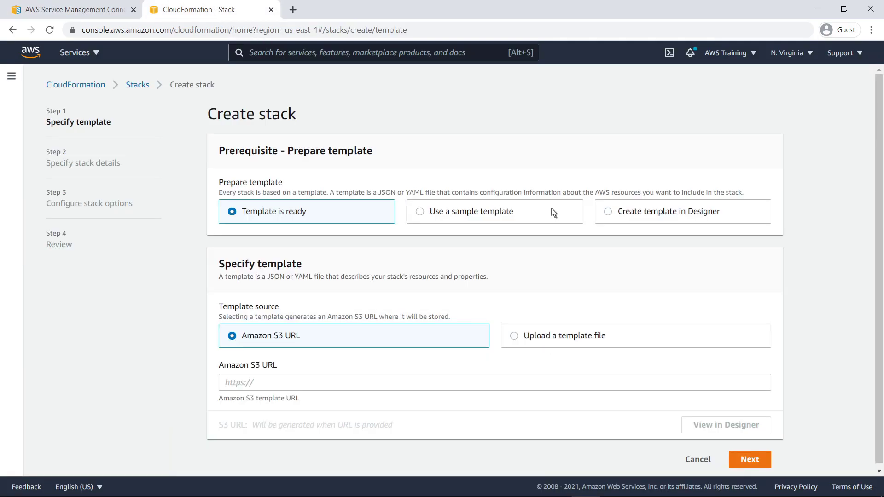
pyautogui.click(515, 336)
pyautogui.click(291, 382)
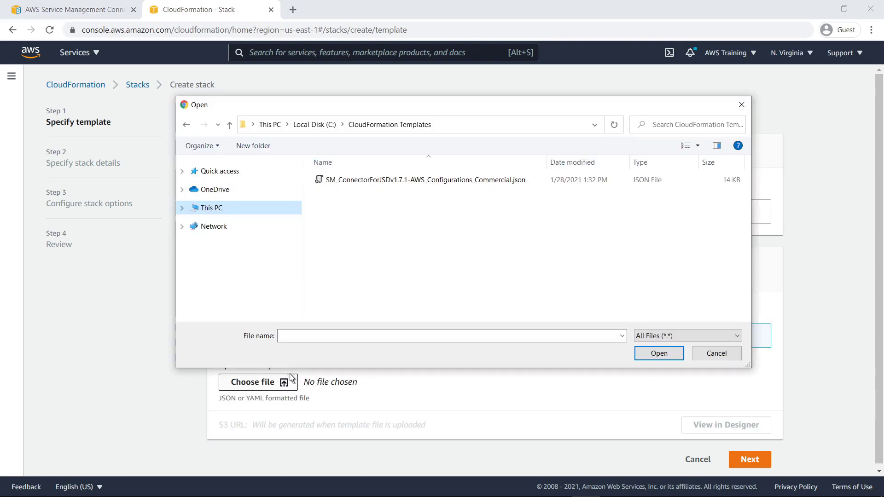
pyautogui.doubleClick(328, 180)
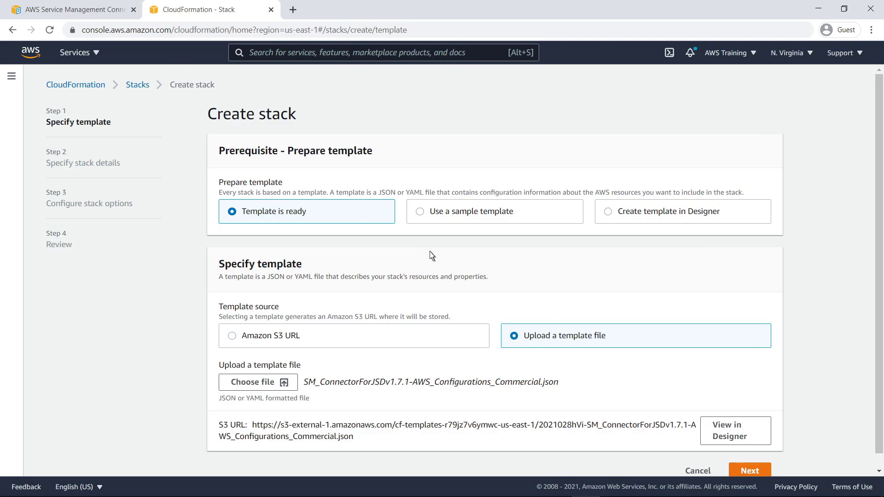
pyautogui.click(743, 472)
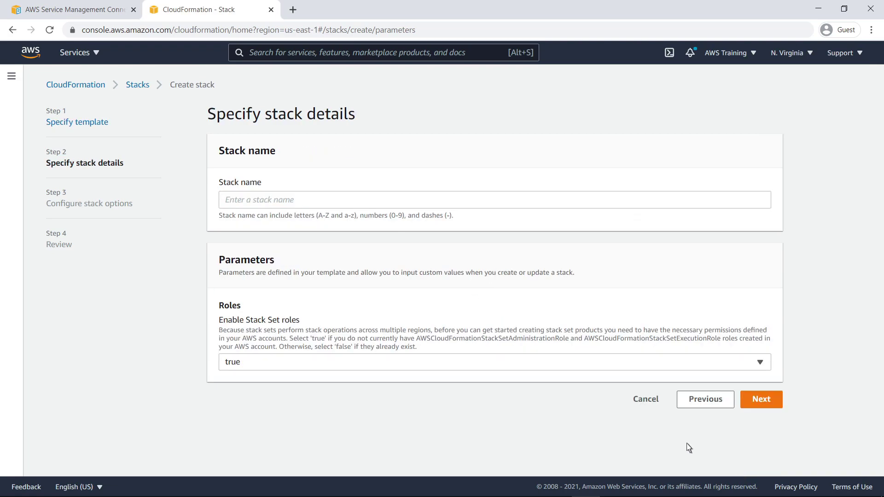
pyautogui.click(224, 203)
pyautogui.write('AWS-Connector-for-Jira')
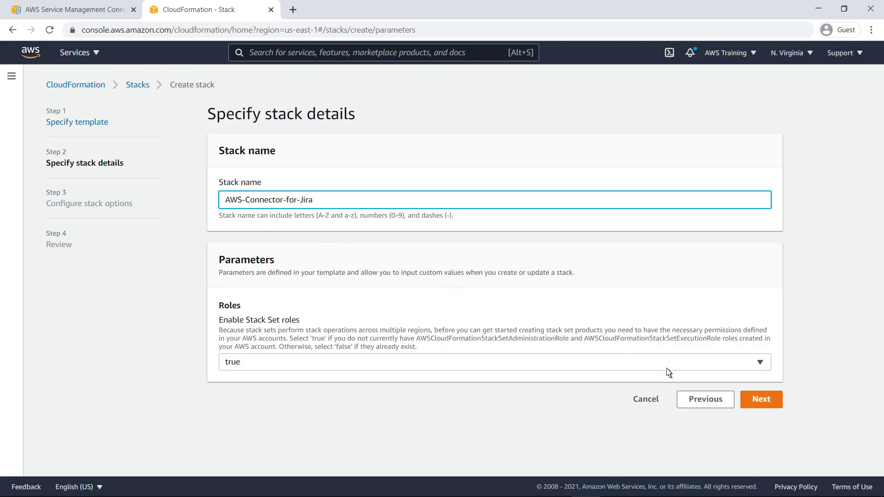
# Accept the default stack options, acknowledge IAM resource creation, and create the AWS-Connector-for-Jira stack
pyautogui.click(755, 404)
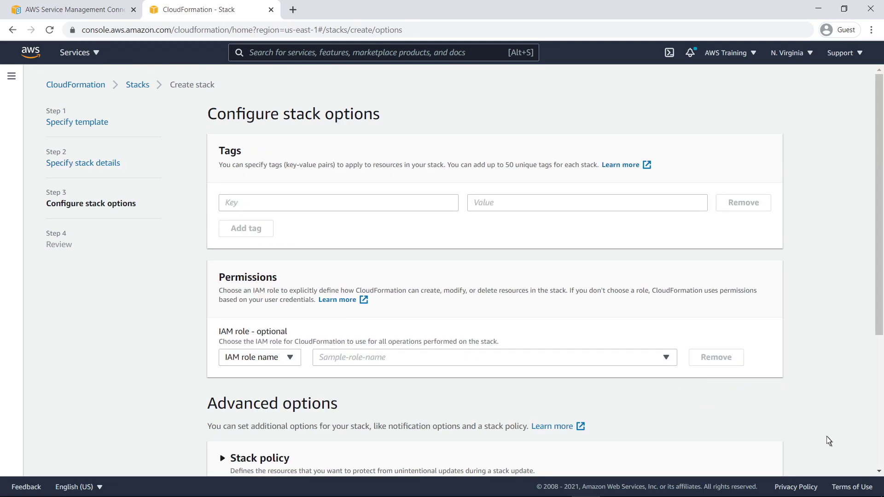
pyautogui.scroll(-5, 851, 466)
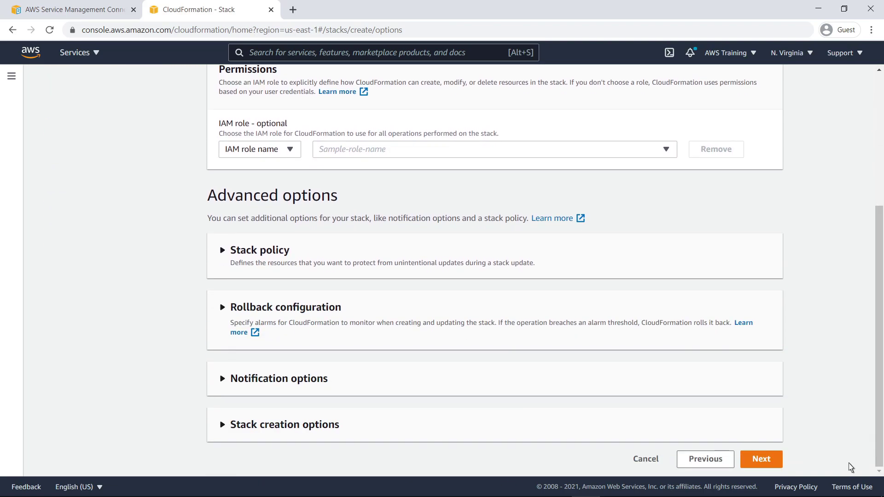
pyautogui.click(775, 463)
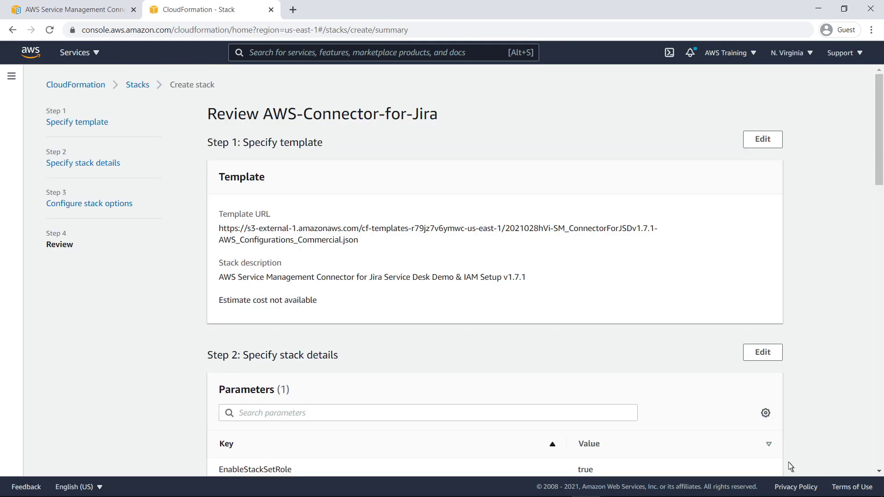
pyautogui.scroll(-8, 877, 467)
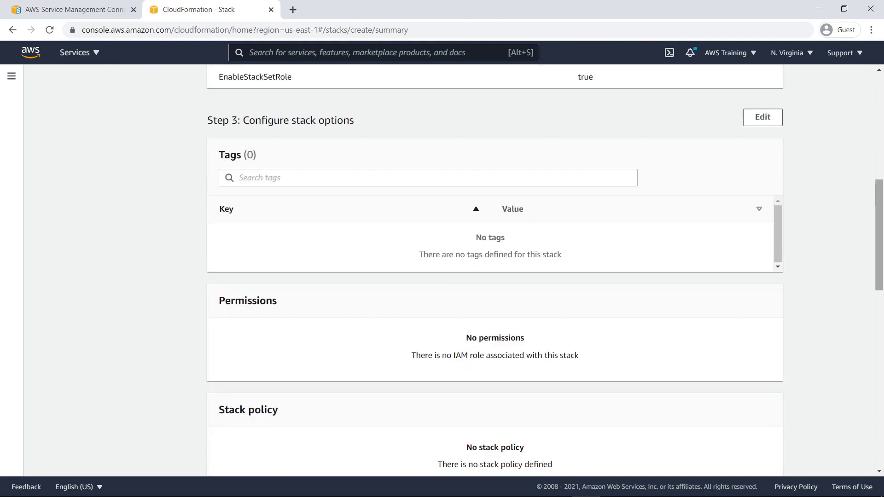
pyautogui.scroll(-13, 737, 459)
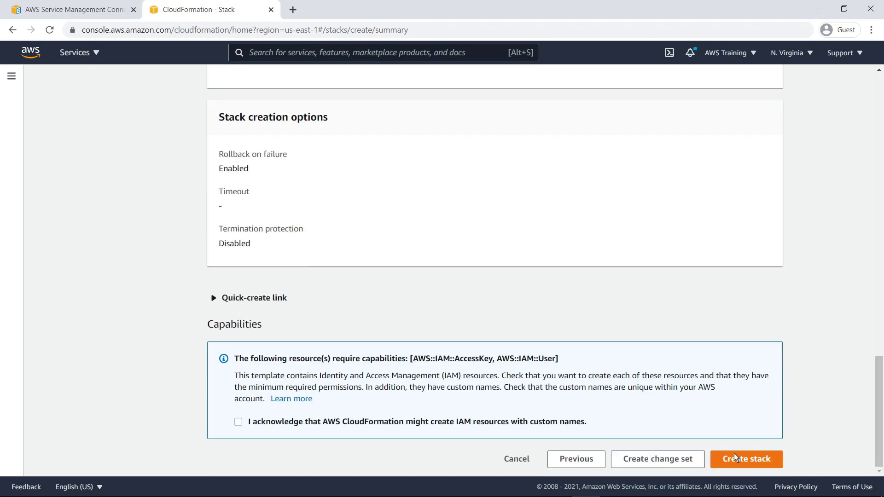
pyautogui.click(238, 423)
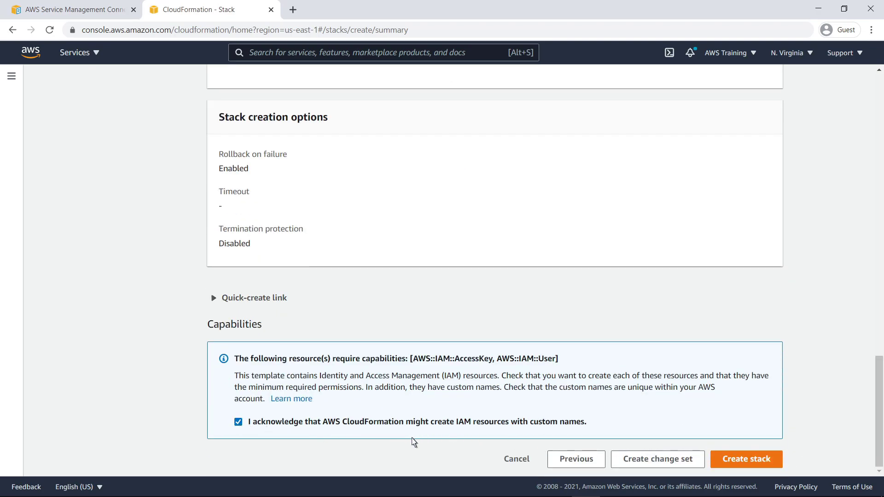
pyautogui.click(721, 462)
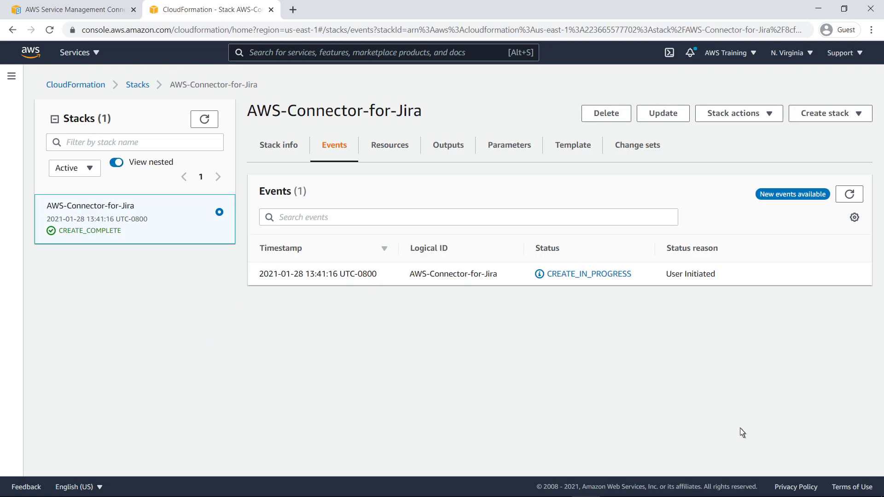
# Refresh the stack events, review the 12 created resources, then search the console for 'Identity'
pyautogui.click(850, 196)
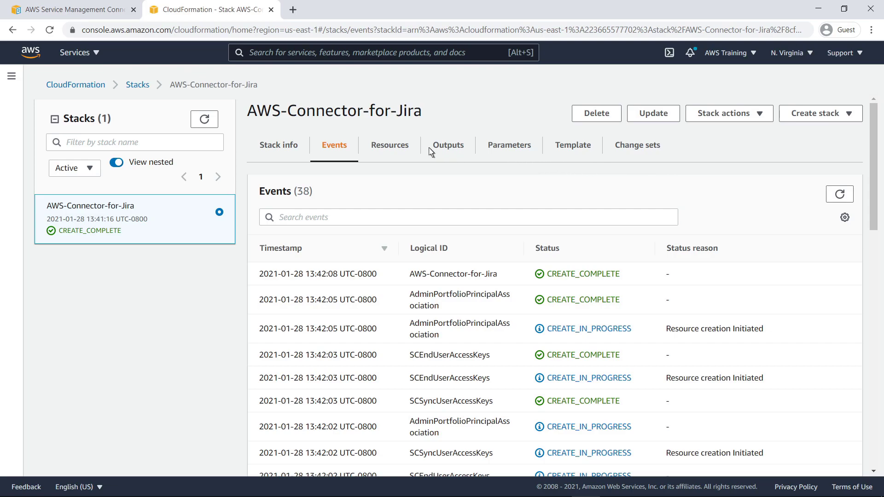
pyautogui.click(408, 145)
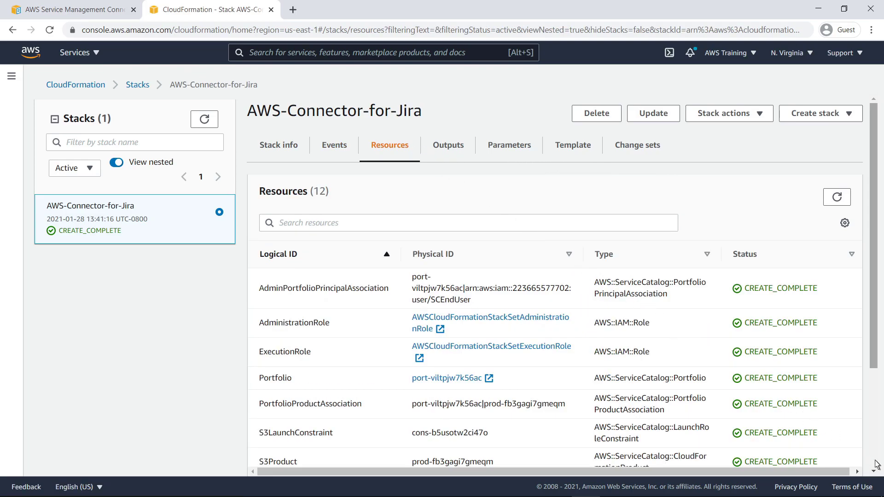
pyautogui.scroll(-3, 876, 465)
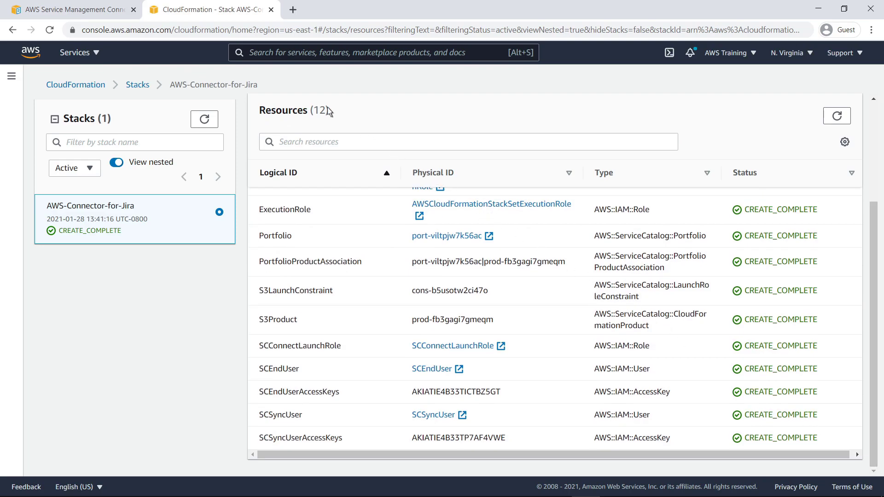
pyautogui.click(248, 55)
pyautogui.write('Identity')
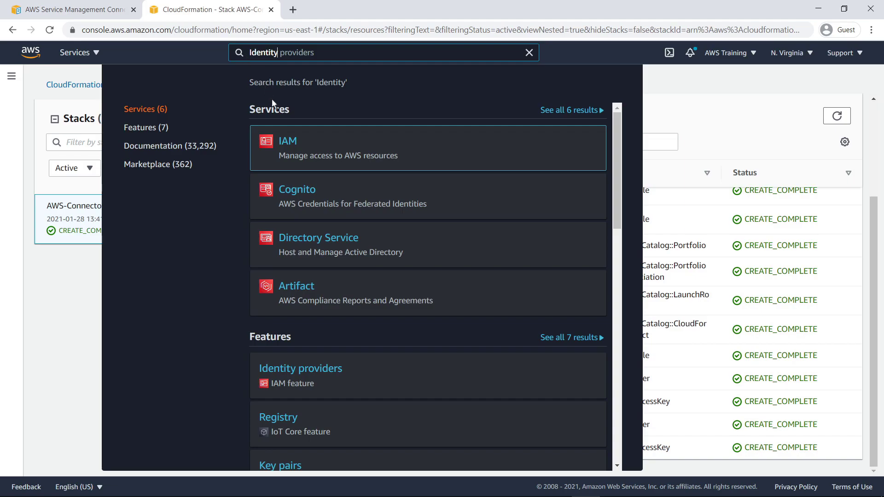
# Open IAM Users, select SCSyncUser, and show its active access key under Security credentials
pyautogui.click(296, 140)
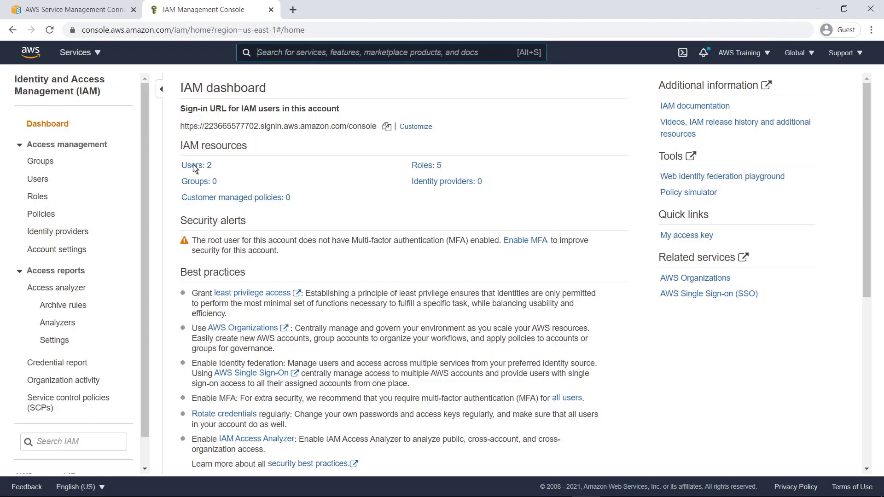
pyautogui.click(47, 197)
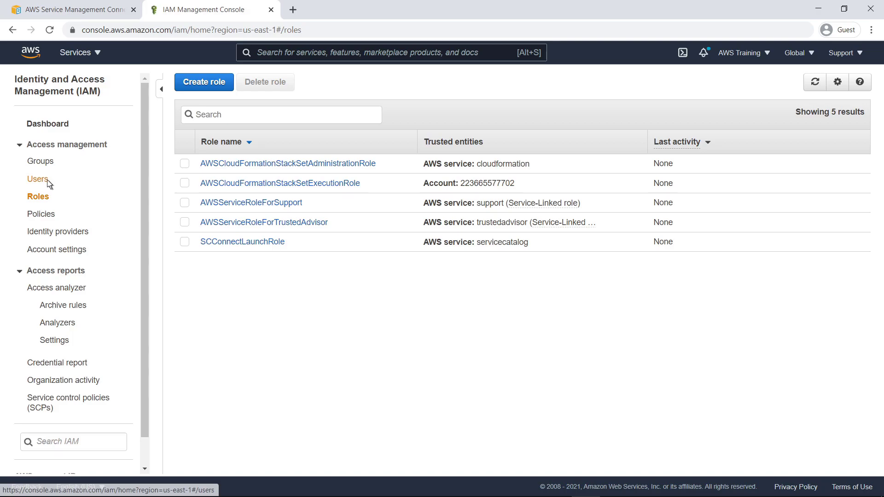
pyautogui.click(46, 179)
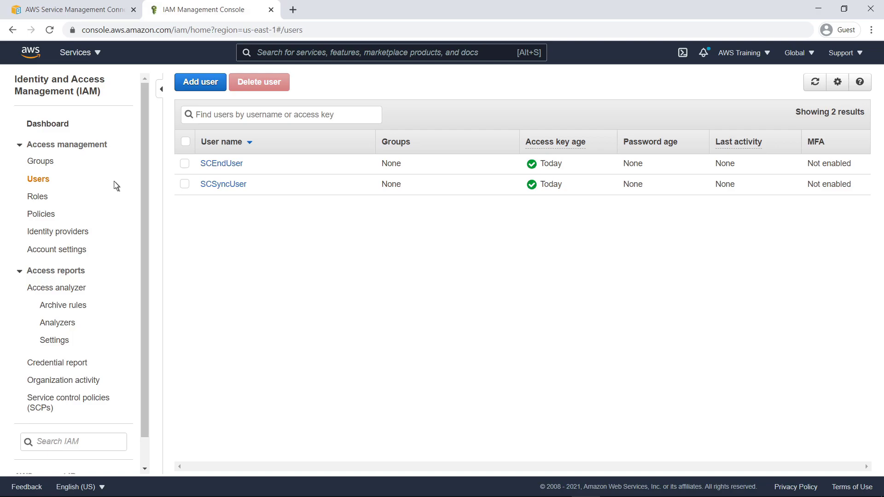
pyautogui.click(224, 184)
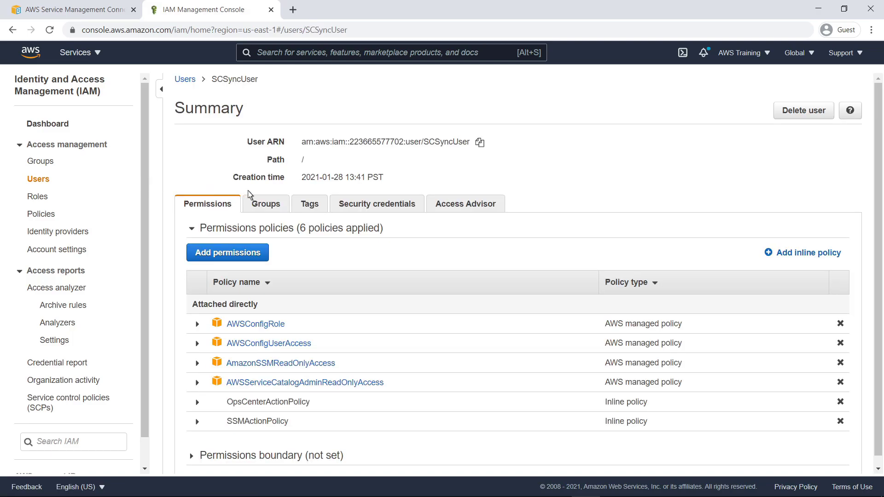
pyautogui.click(341, 205)
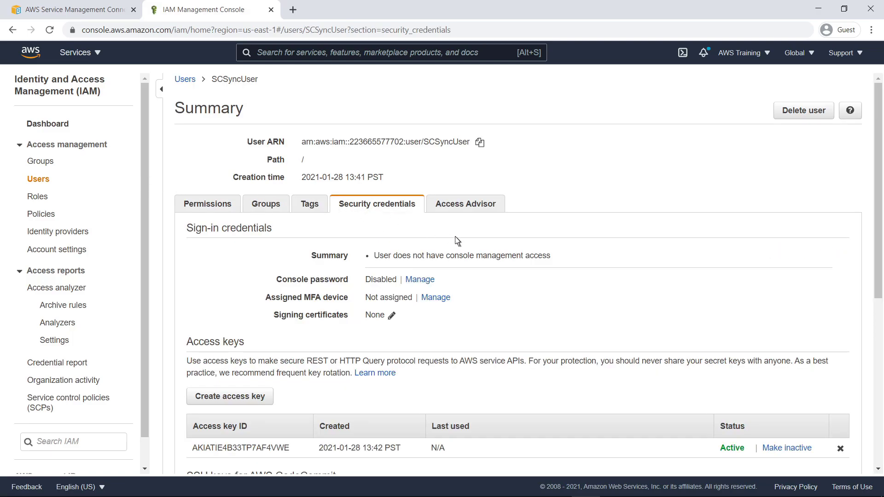
pyautogui.scroll(-3, 878, 362)
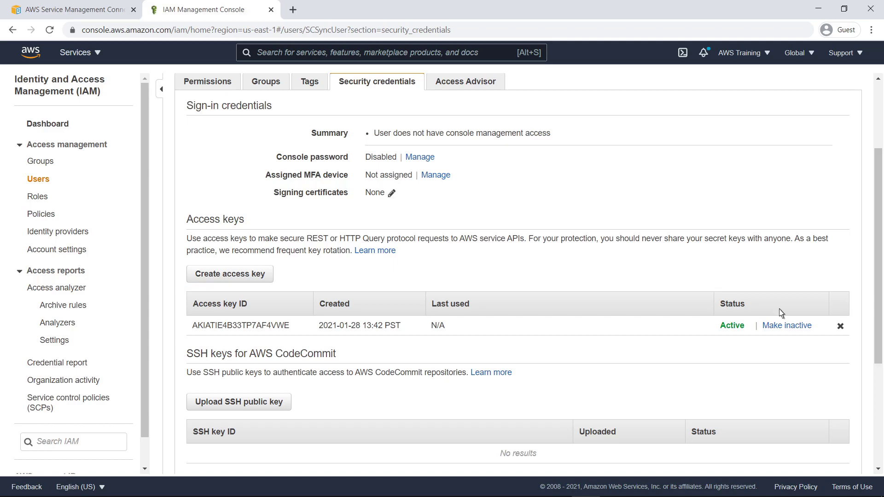
# Find Service Catalog through the console search and open SC Test Portfolio
pyautogui.click(262, 57)
pyautogui.write('Service')
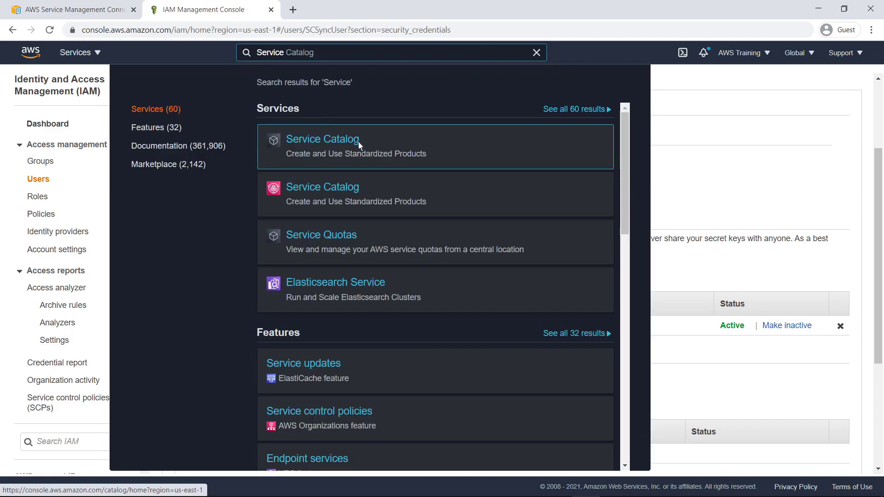
pyautogui.click(358, 142)
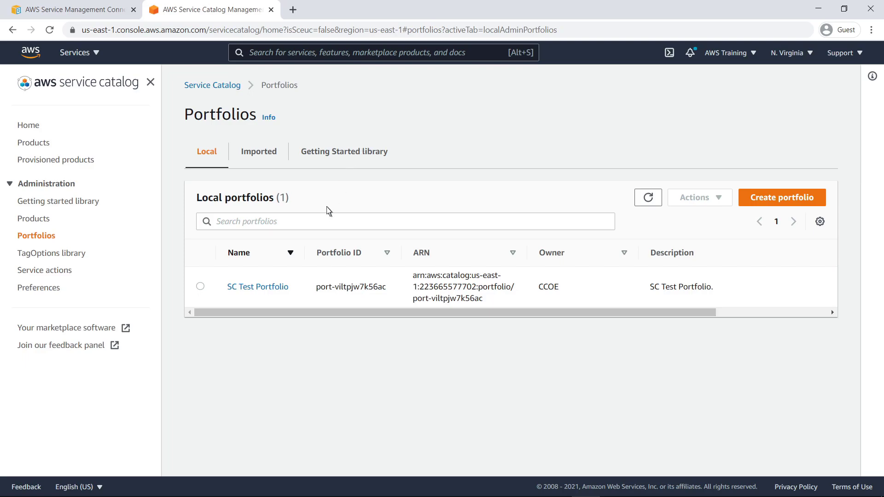
pyautogui.click(286, 291)
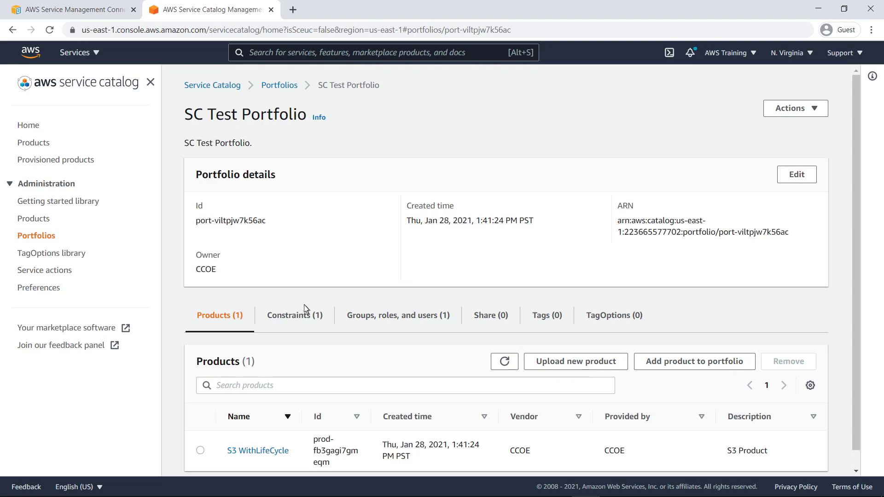
# Inspect the launch role constraint without changes, then show the portfolio's granted users
pyautogui.click(318, 316)
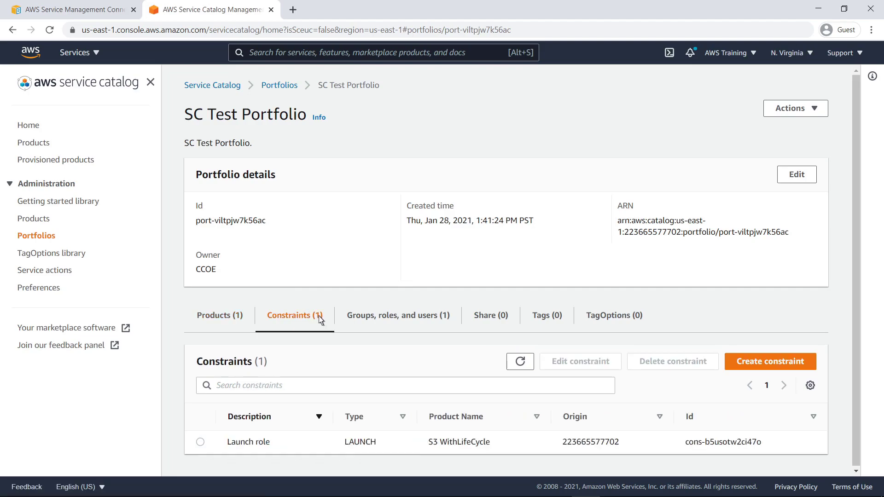
pyautogui.click(200, 442)
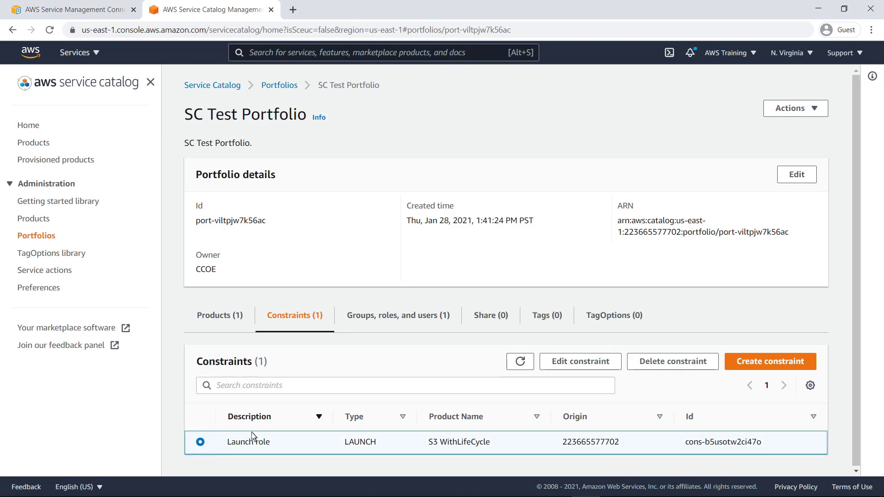
pyautogui.click(556, 362)
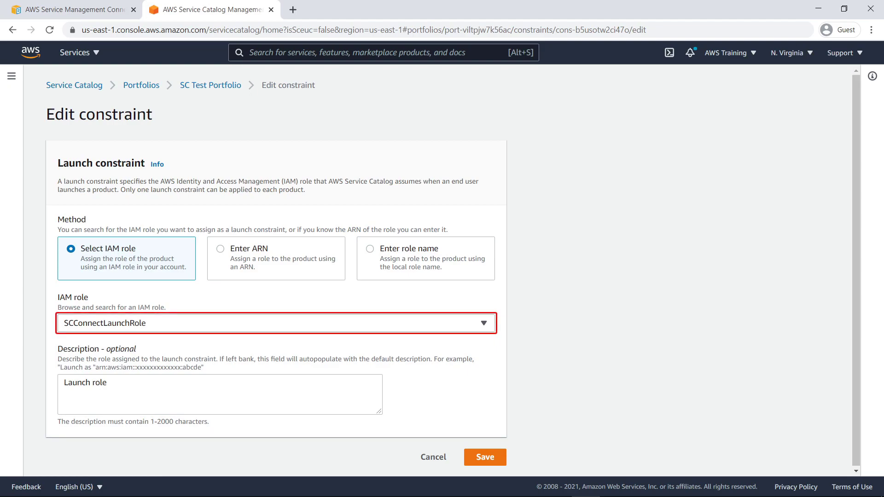
pyautogui.click(443, 458)
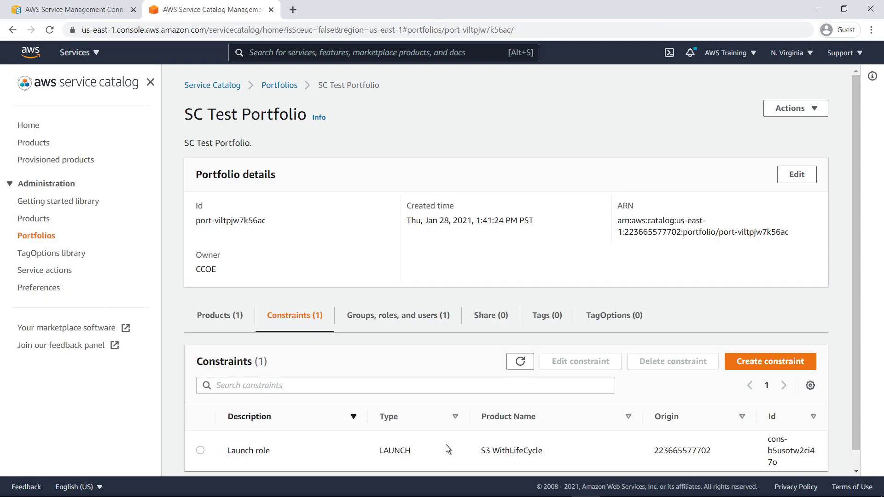
pyautogui.click(447, 318)
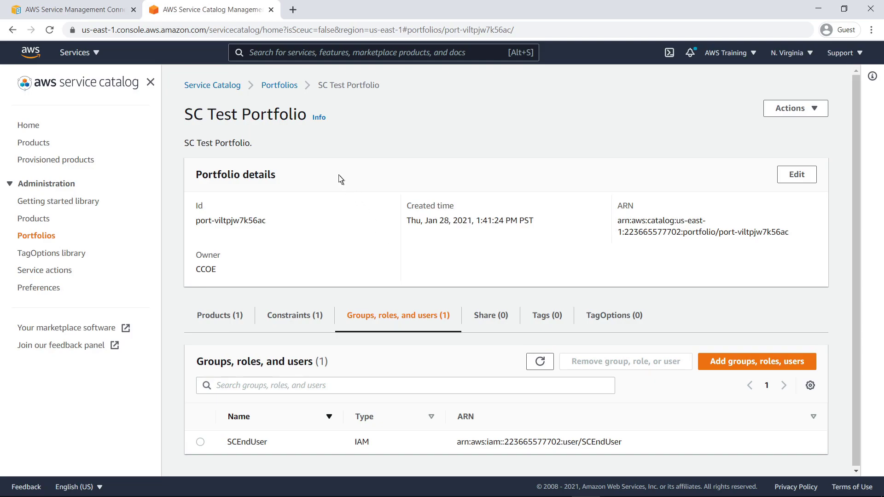
# Search the console for 'Config' and open the AWS Config dashboard
pyautogui.click(248, 54)
pyautogui.write('Config')
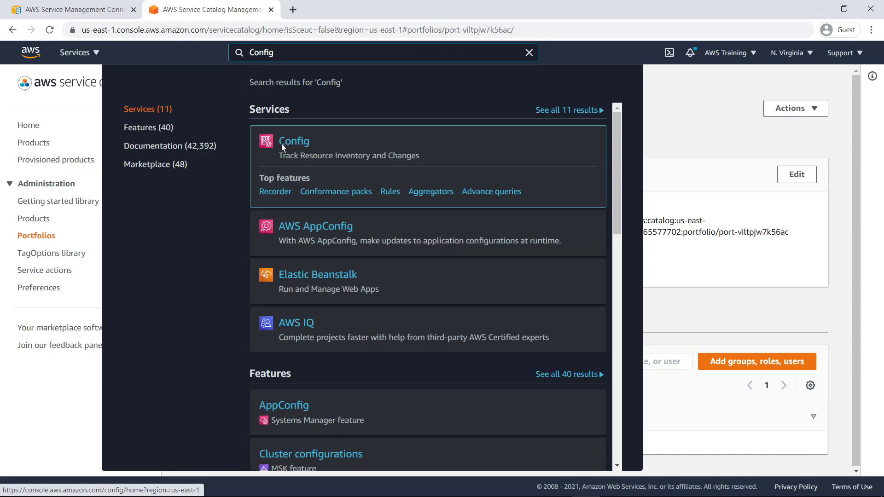
pyautogui.click(283, 146)
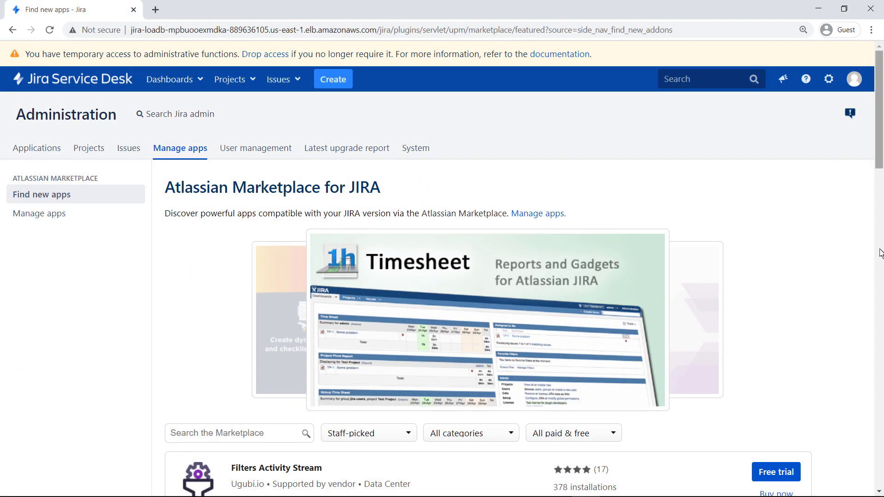
# Install the 'AWS Service Management' connector from the Marketplace and open Manage apps
pyautogui.scroll(-8, 880, 253)
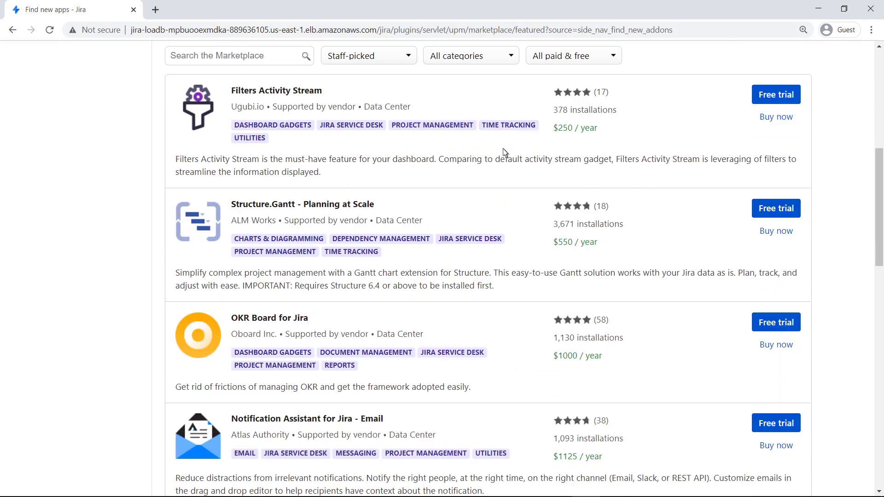
pyautogui.click(171, 63)
pyautogui.write('AWS Service Management')
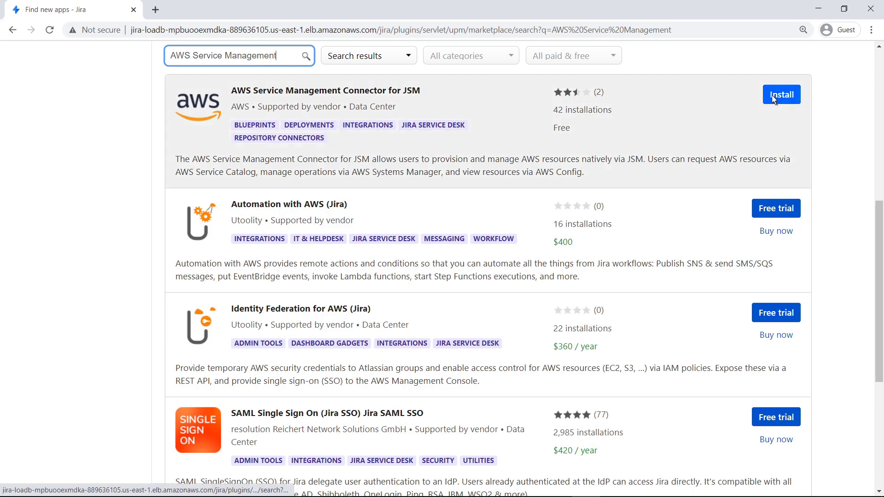
pyautogui.click(775, 100)
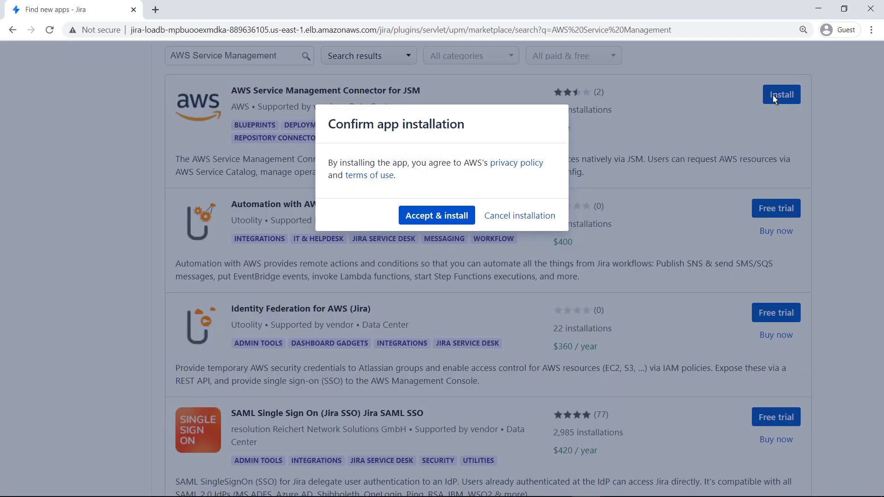
pyautogui.click(467, 214)
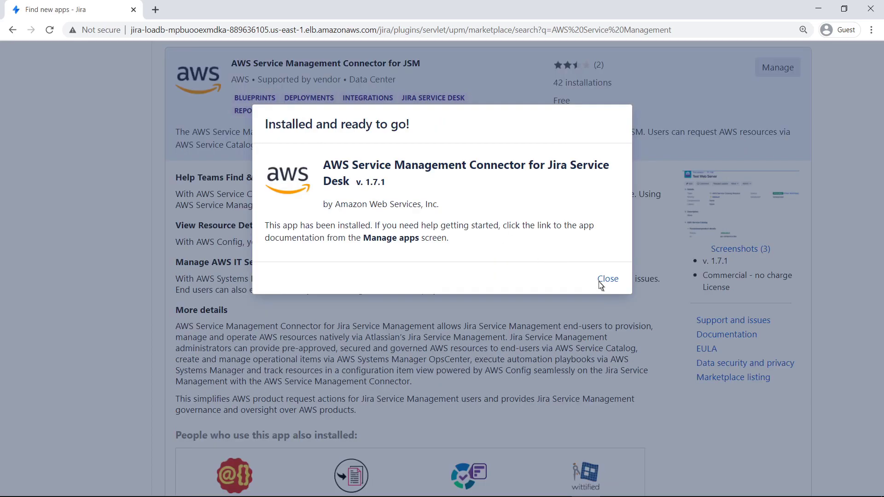
pyautogui.click(607, 279)
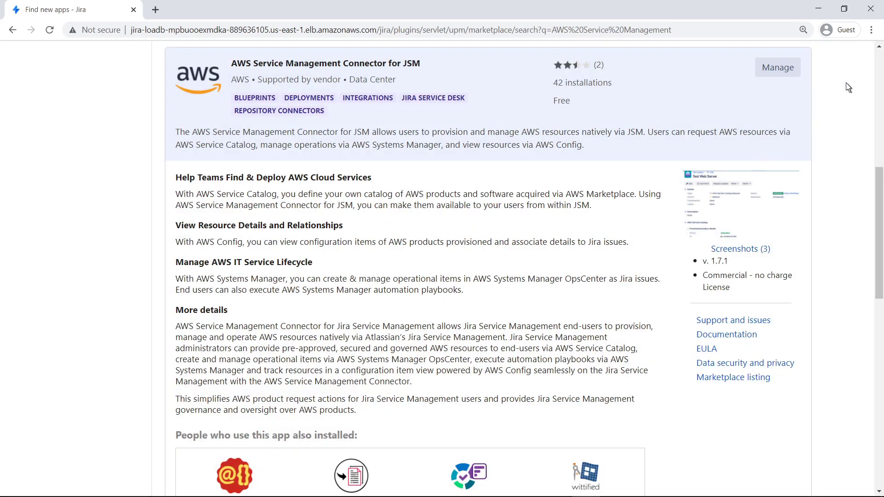
pyautogui.scroll(9, 879, 231)
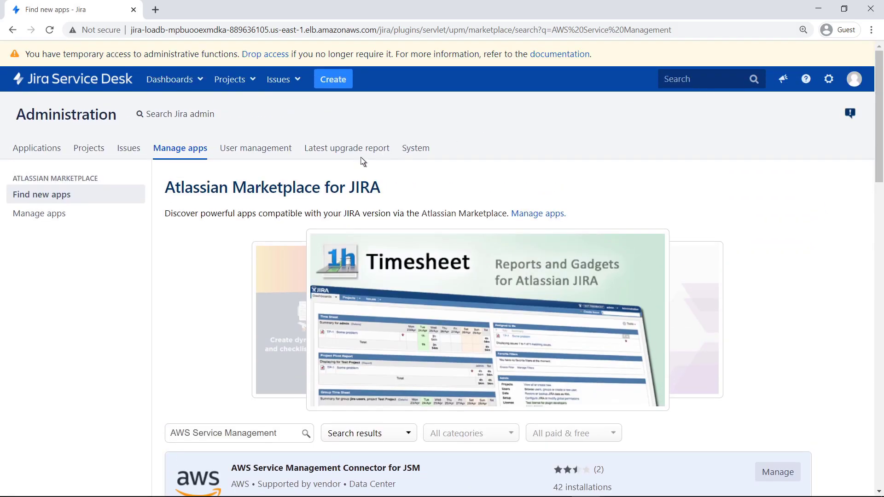
pyautogui.click(65, 215)
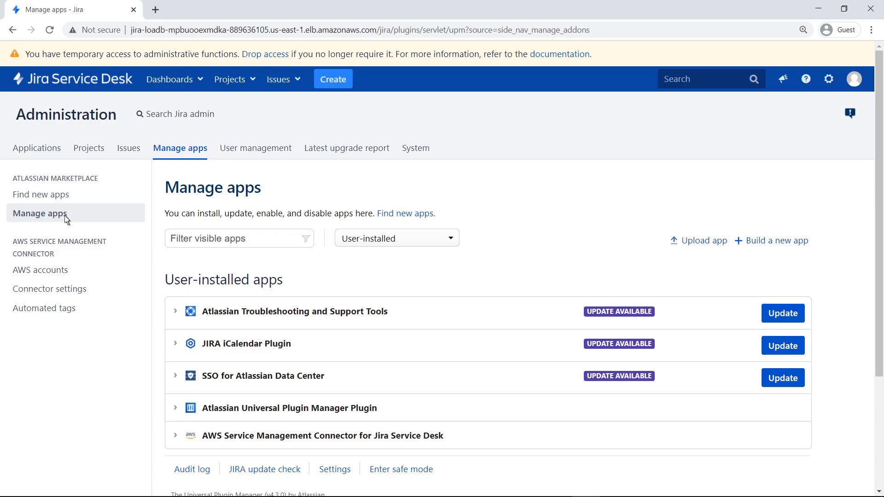
# Start connecting a first AWS account with the alias awsaccount
pyautogui.click(68, 272)
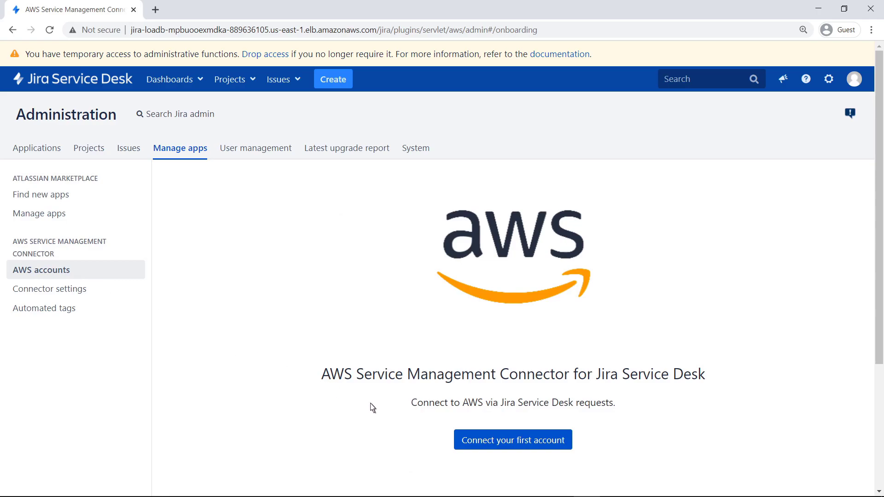
pyautogui.click(460, 445)
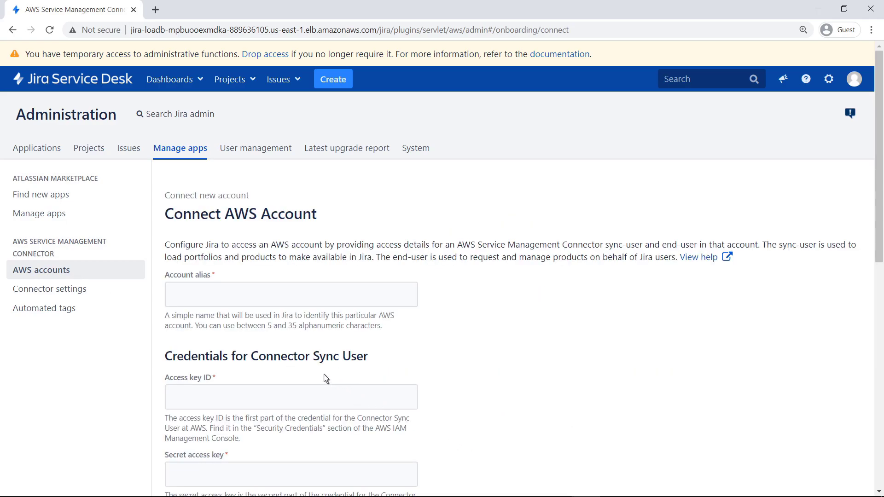
pyautogui.click(171, 300)
pyautogui.write('awsaccount')
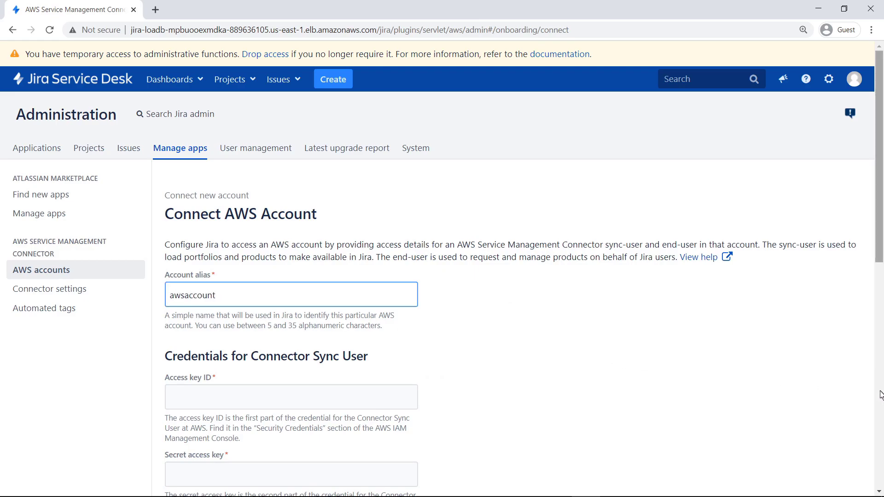
# Enter the sync user's and end user's access key IDs and secret keys
pyautogui.scroll(-6, 868, 394)
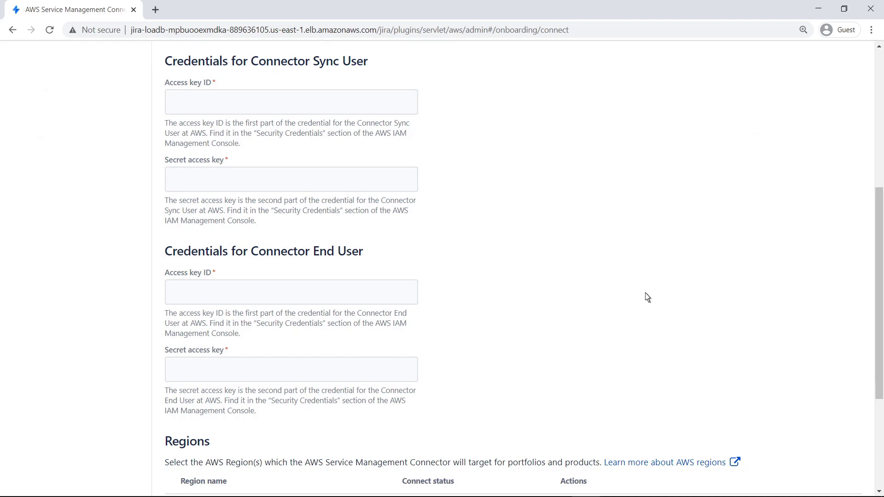
pyautogui.click(187, 102)
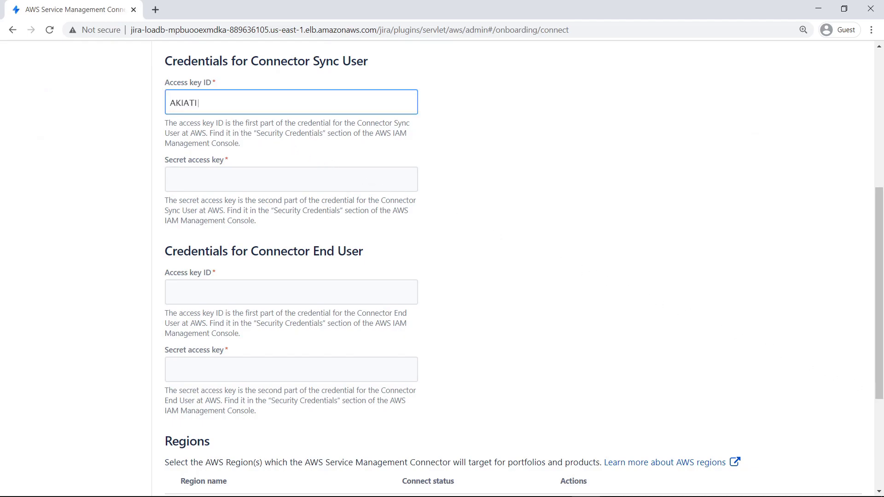
pyautogui.press('Tab')
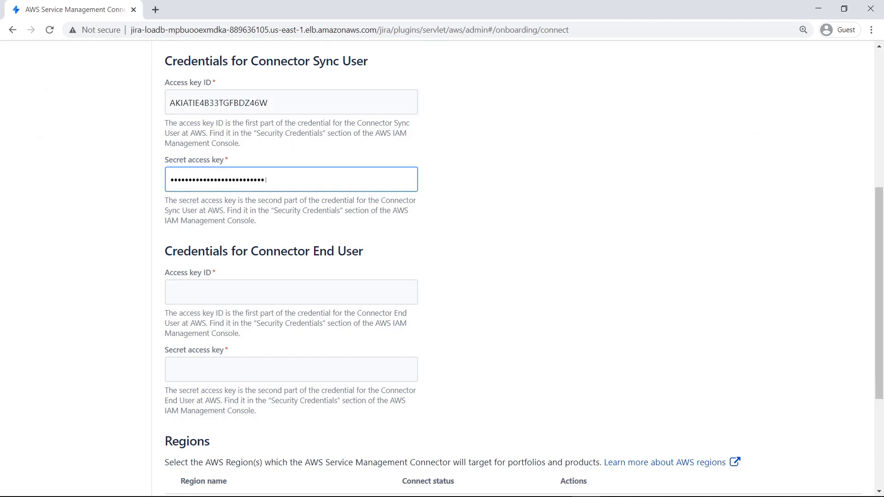
pyautogui.press('Tab')
pyautogui.press('Tab')
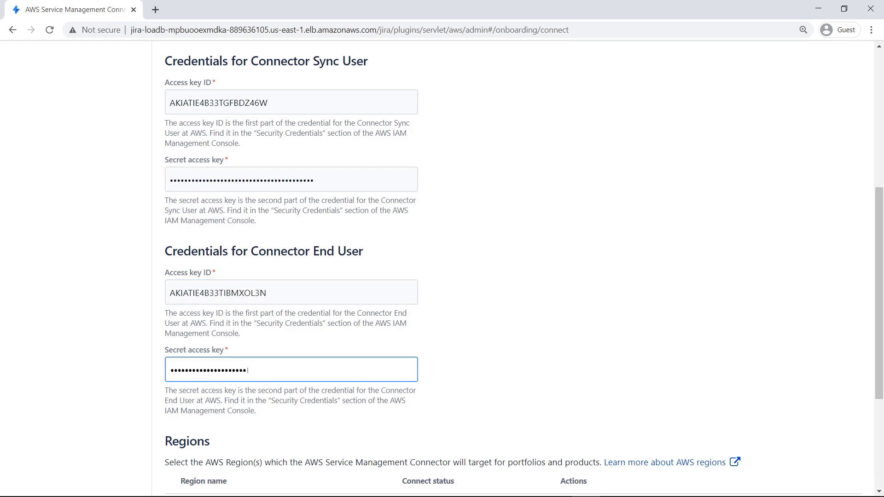
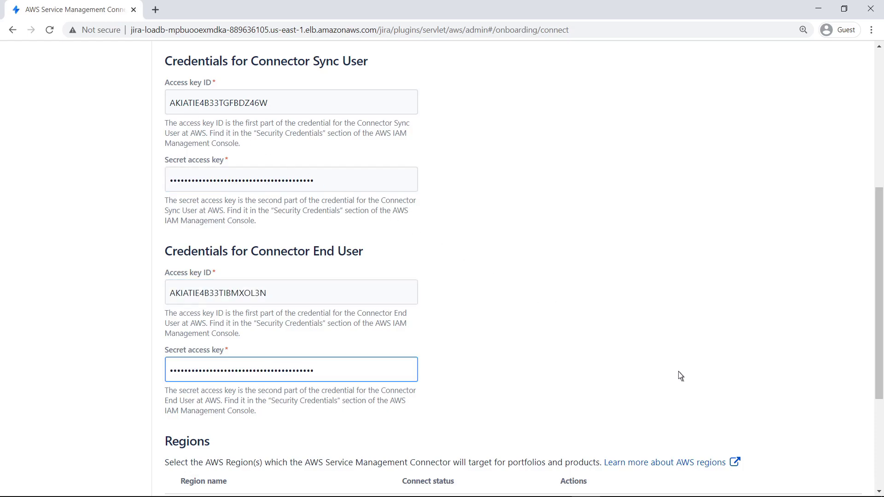
# Add region US East (N. Virginia) us-east-1, test connectivity, and connect the account
pyautogui.scroll(-4, 858, 474)
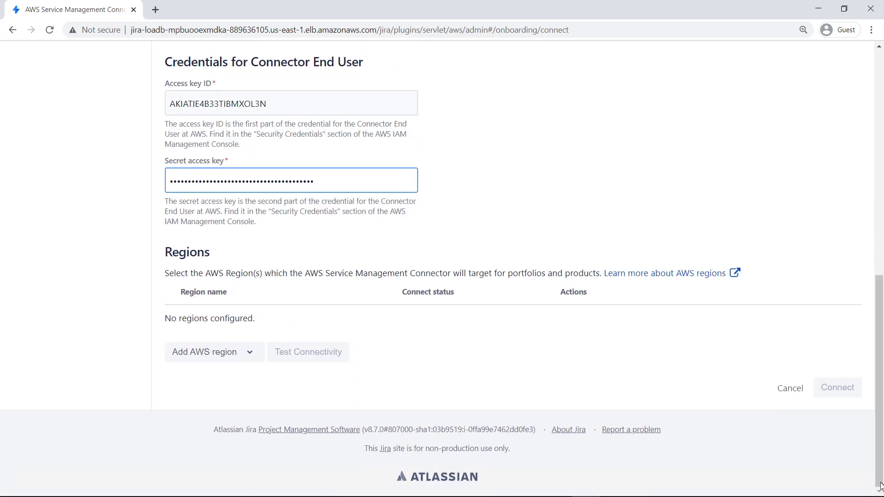
pyautogui.click(252, 359)
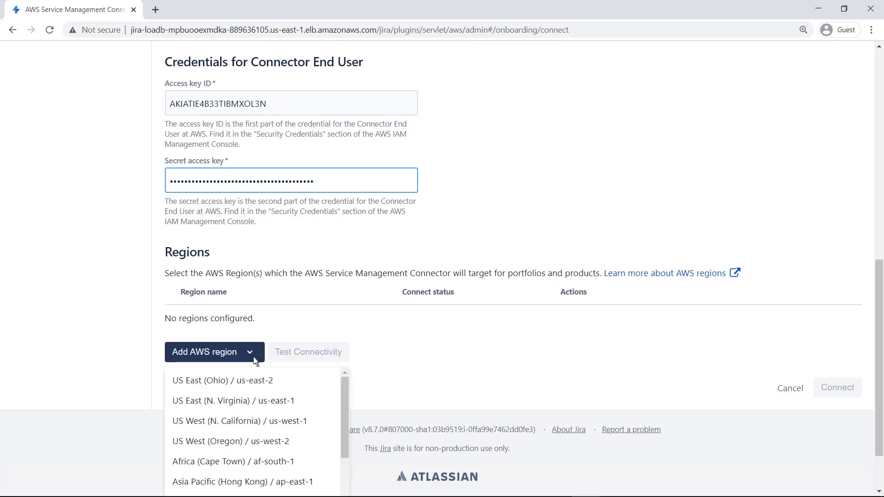
pyautogui.click(293, 403)
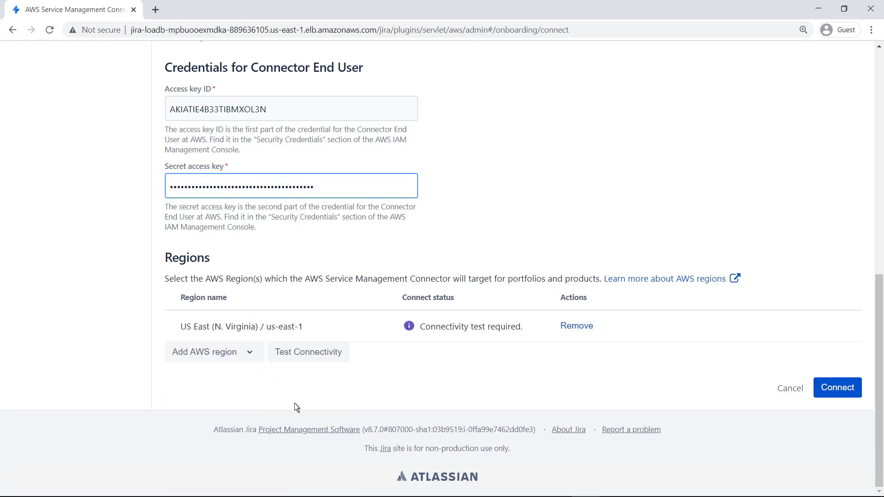
pyautogui.click(280, 358)
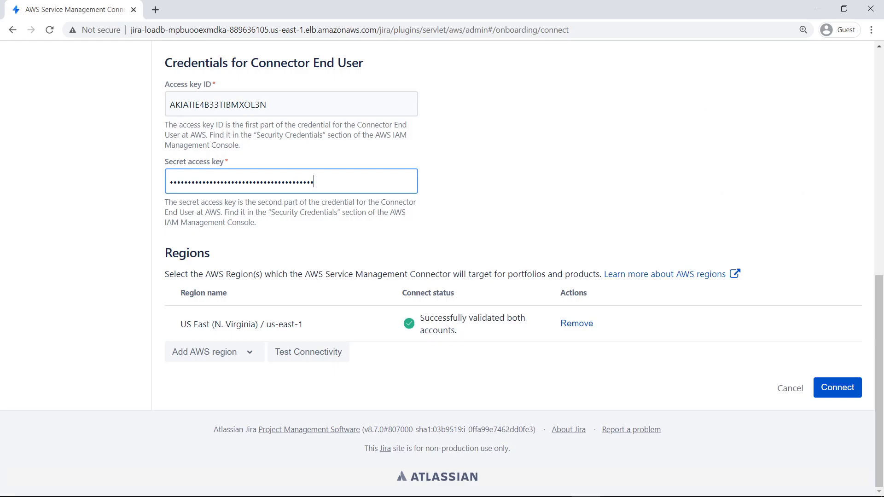
pyautogui.click(831, 391)
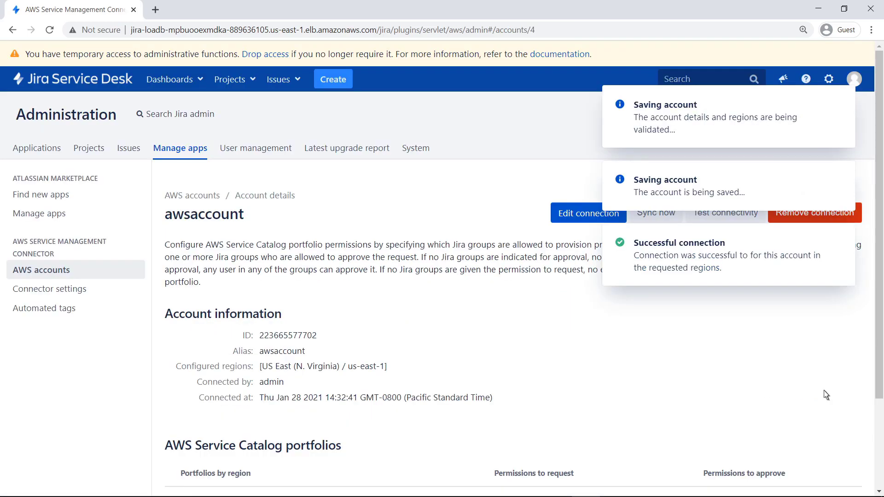
# Sync the connected AWS account and expand the us-east-1 Service Catalog portfolios row
pyautogui.click(675, 216)
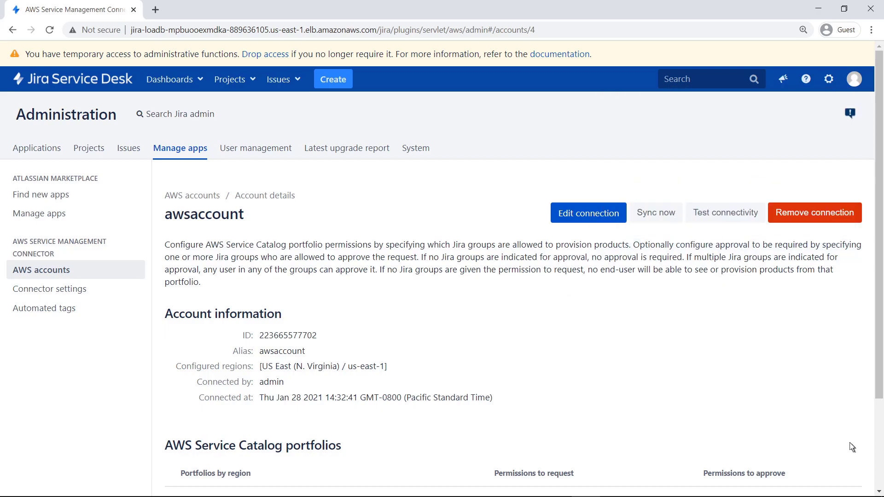
pyautogui.scroll(-3, 880, 486)
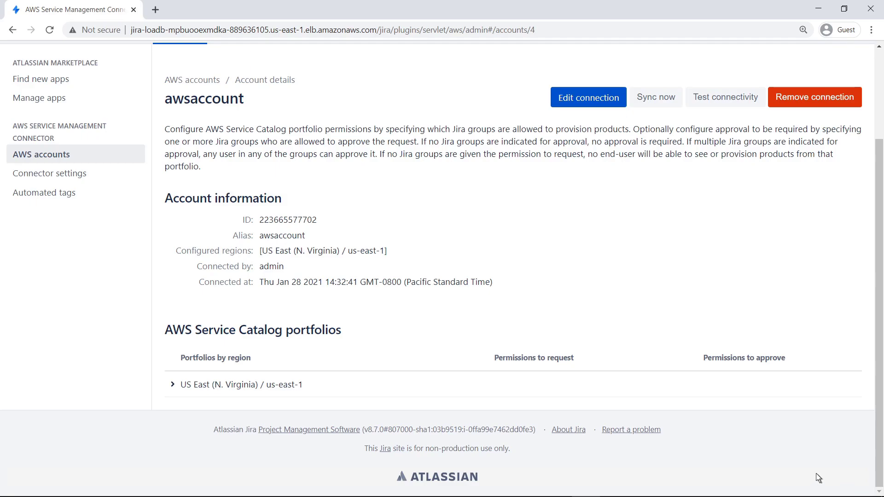
pyautogui.click(172, 385)
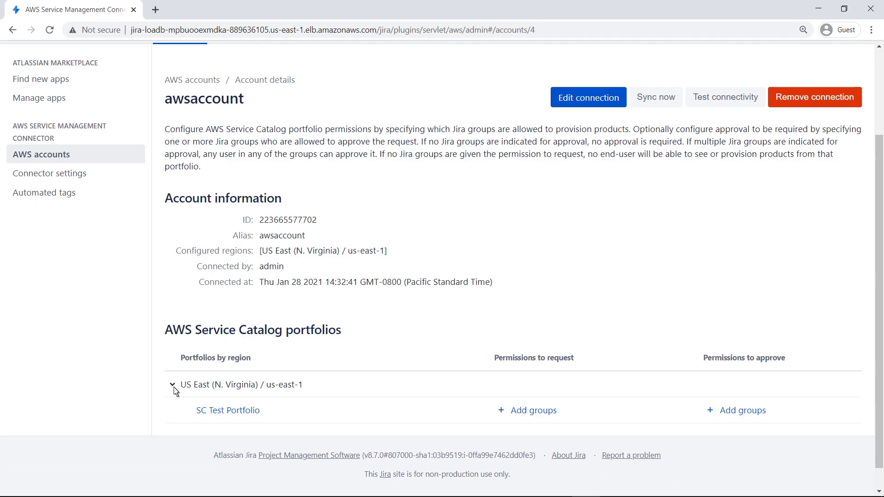
# Give jira-administrators and jira-servicedesk-users request permission on SC Test Portfolio and save
pyautogui.click(516, 416)
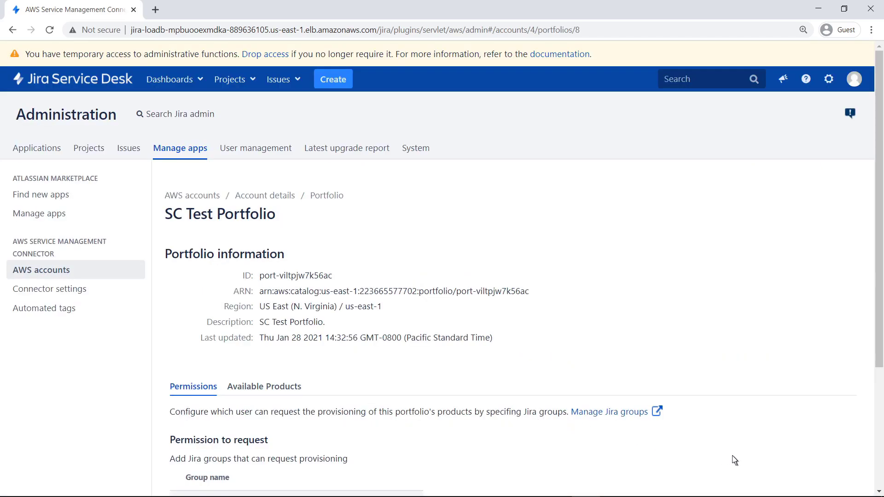
pyautogui.scroll(-4, 880, 489)
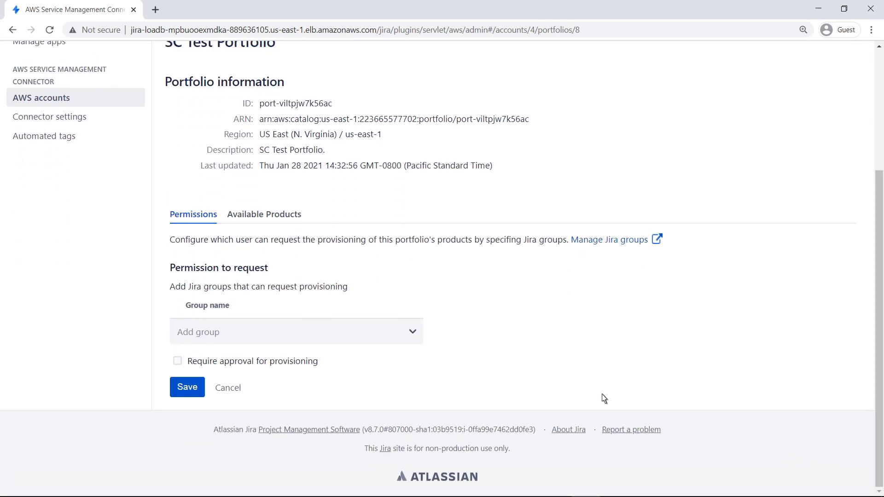
pyautogui.click(413, 332)
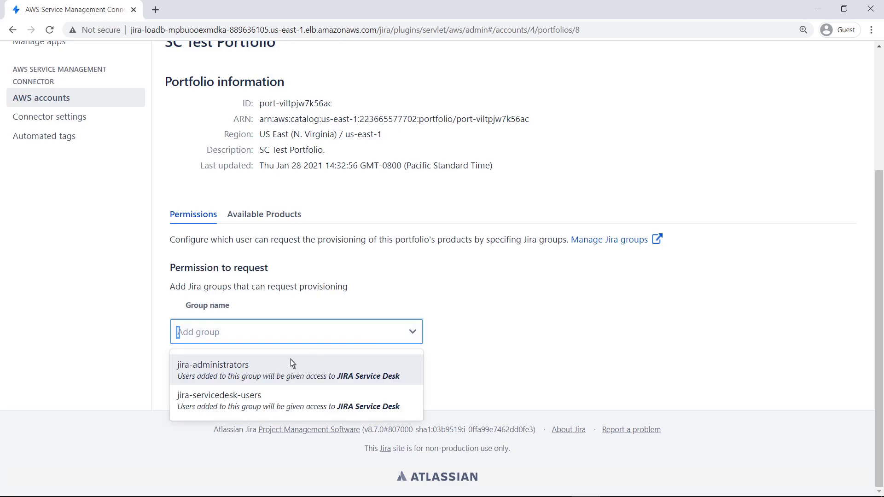
pyautogui.click(253, 371)
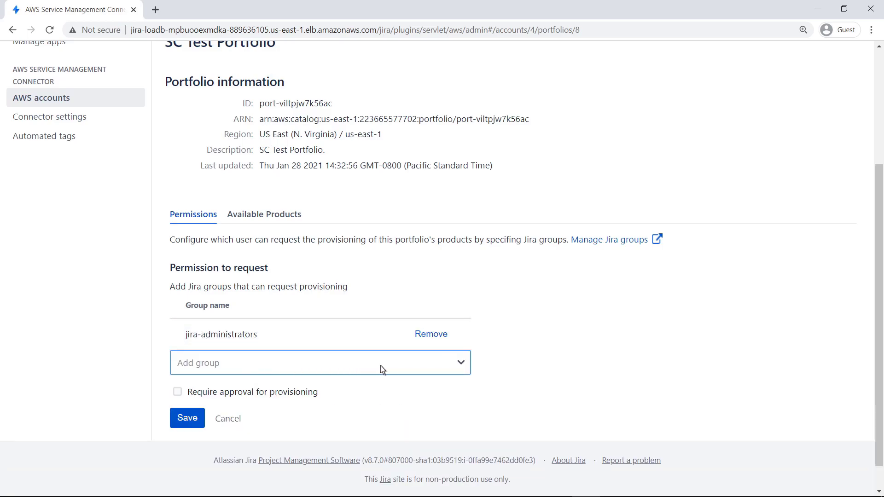
pyautogui.click(461, 364)
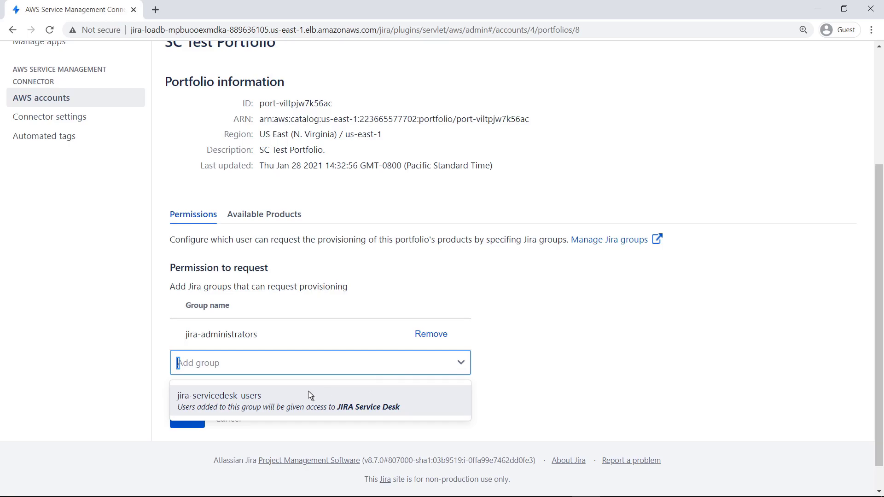
pyautogui.click(266, 403)
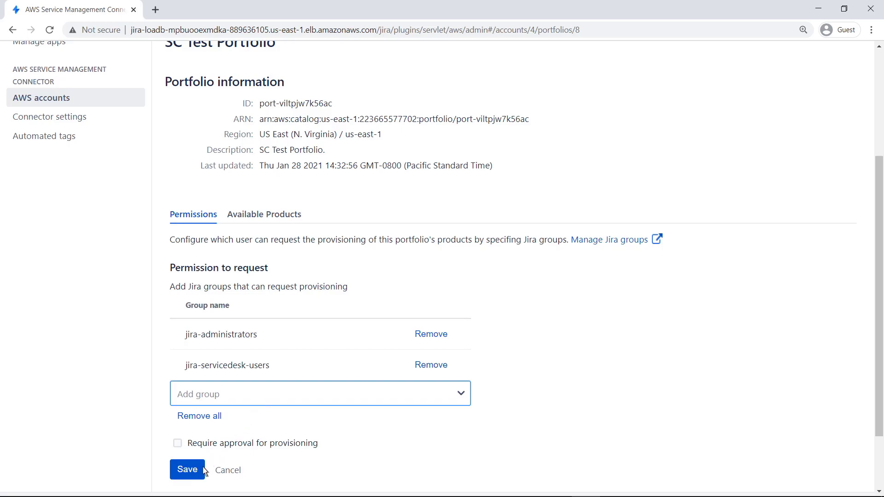
pyautogui.click(187, 470)
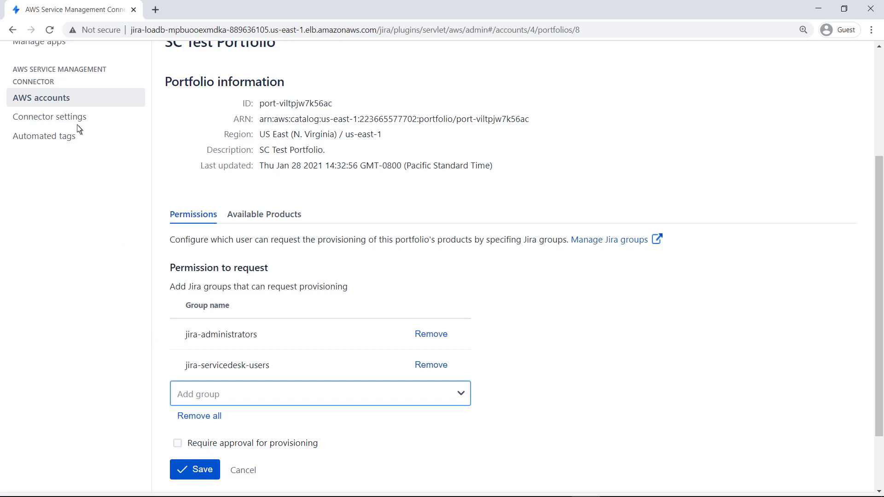
pyautogui.click(69, 99)
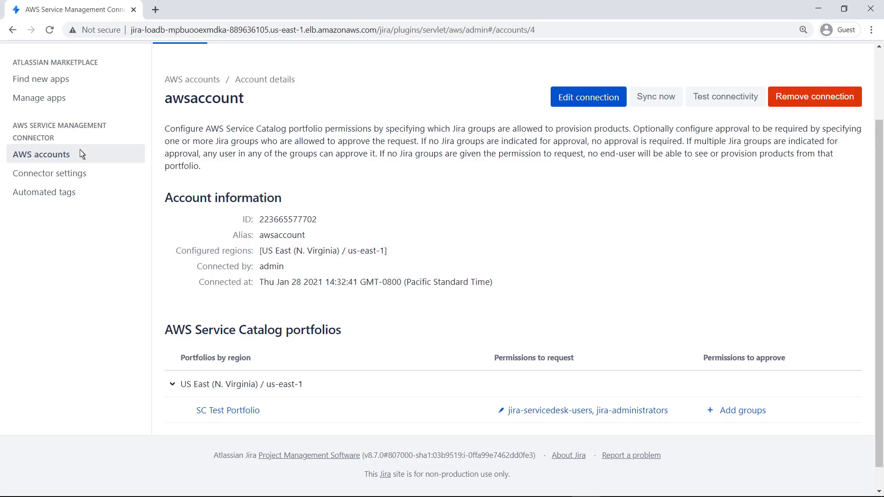
# Add the SampleServiceDesk project to the AWS connector settings and save them
pyautogui.click(86, 176)
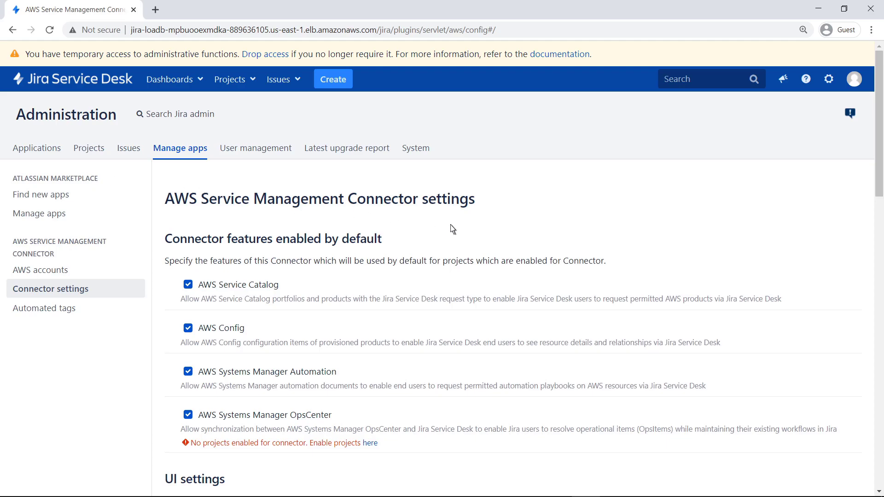
pyautogui.scroll(-5, 880, 288)
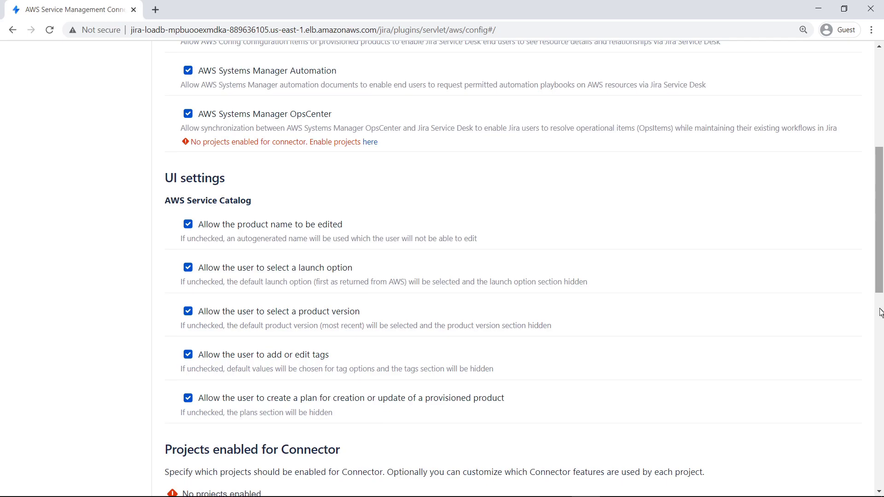
pyautogui.click(880, 413)
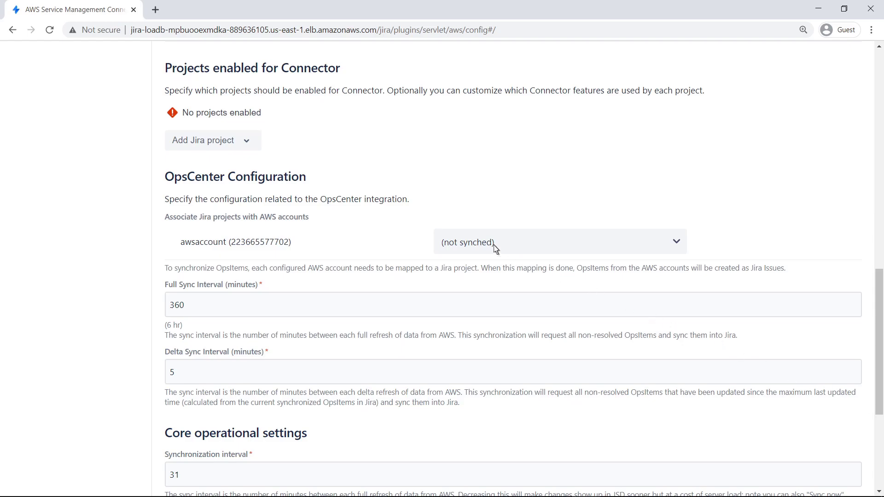
pyautogui.click(249, 144)
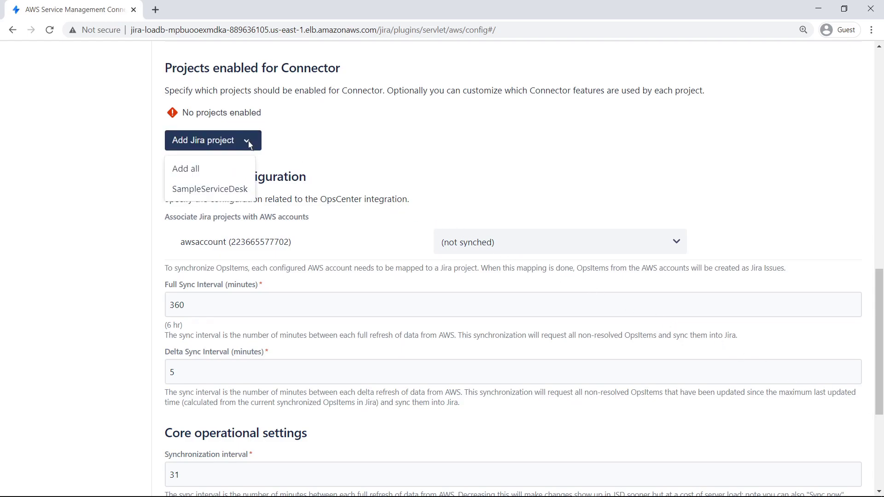
pyautogui.click(247, 190)
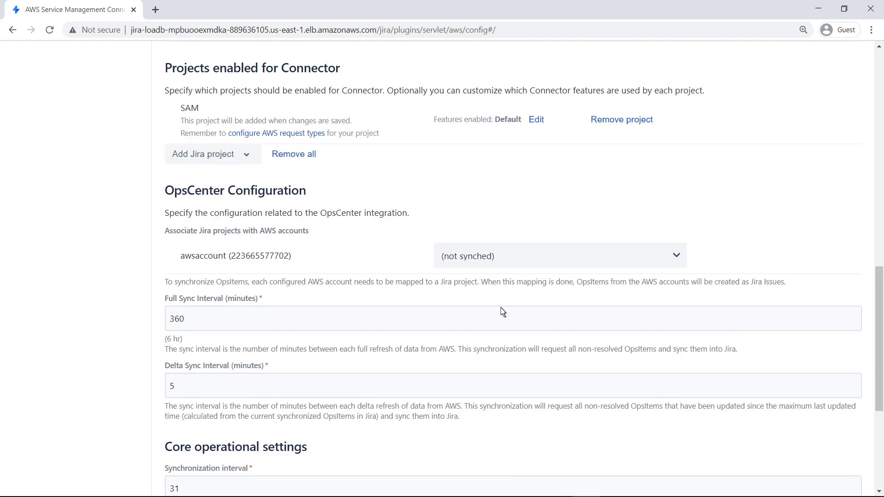
pyautogui.scroll(-4, 877, 487)
pyautogui.scroll(-2, 878, 479)
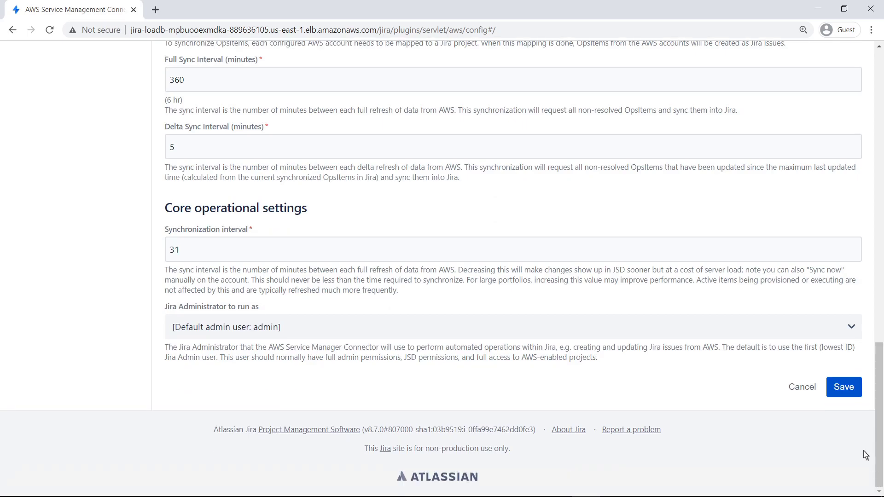
pyautogui.click(839, 396)
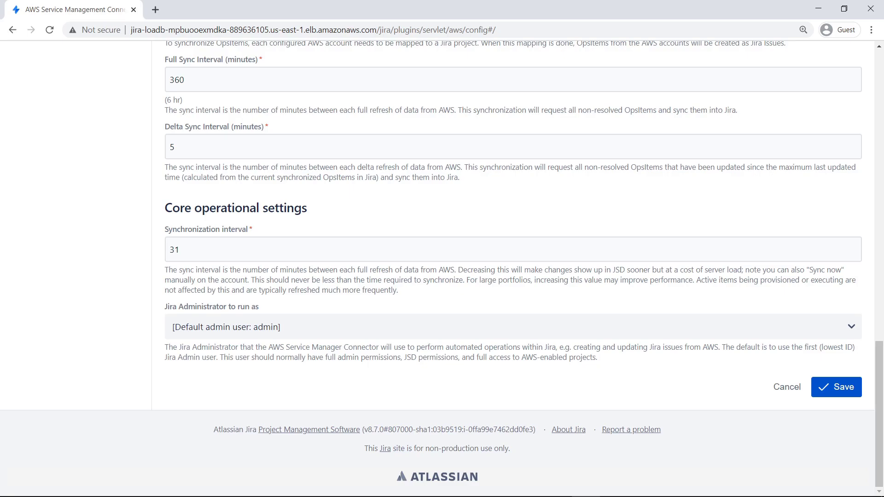
pyautogui.click(881, 244)
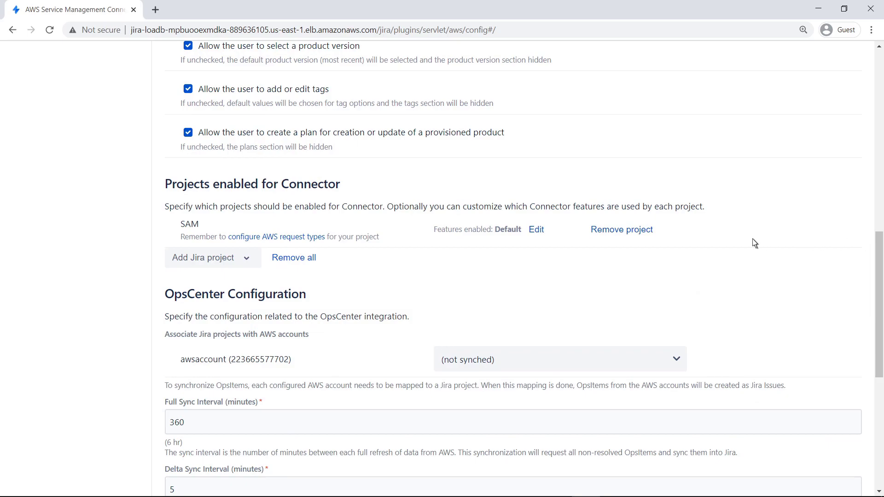
# Add the Request AWS Service Catalog Product request type to SAM under the Servers and Infrastructure group
pyautogui.click(324, 238)
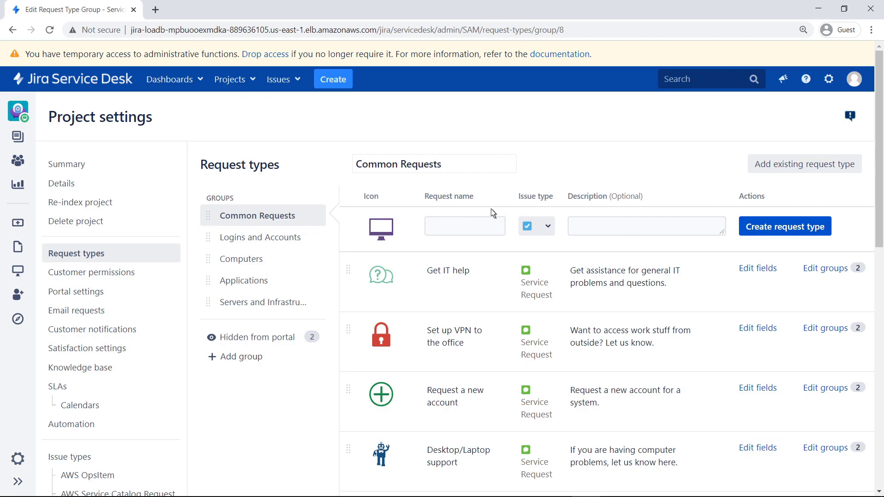
pyautogui.click(762, 173)
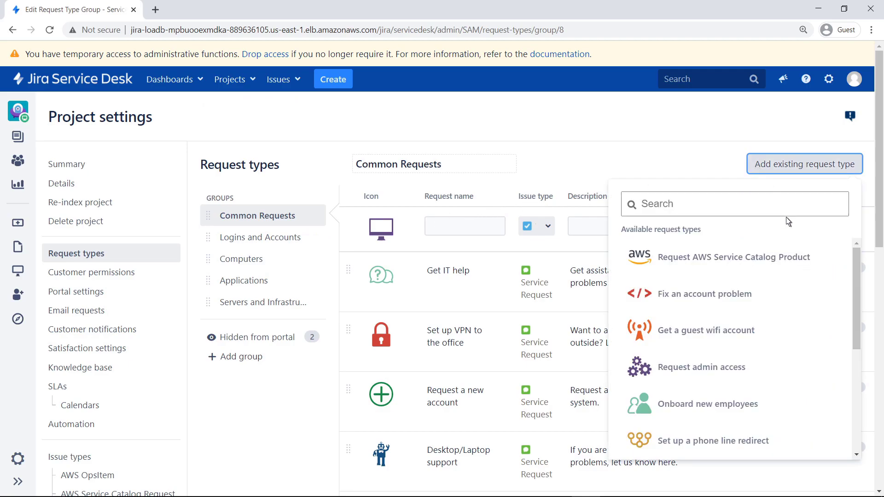
pyautogui.click(813, 264)
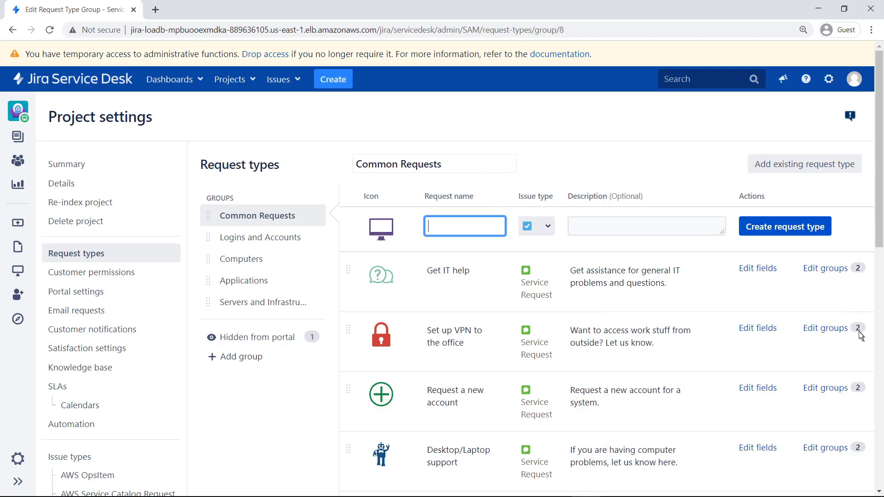
pyautogui.scroll(-5, 877, 364)
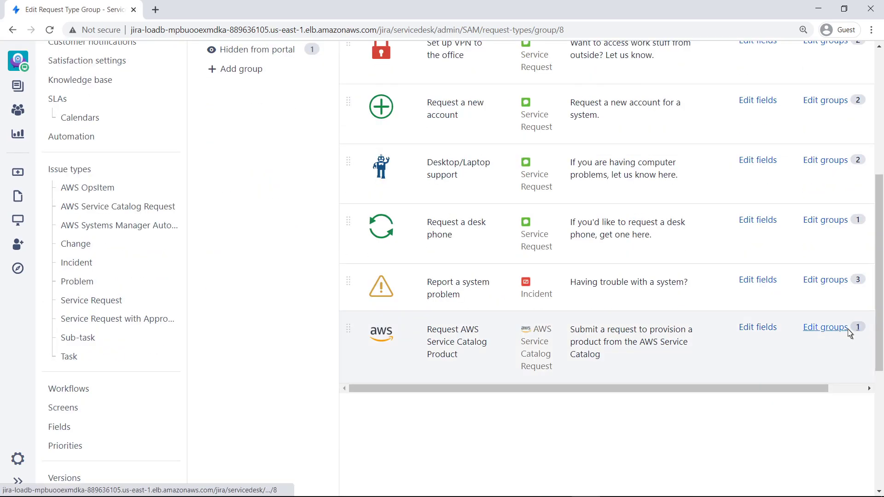
pyautogui.click(825, 328)
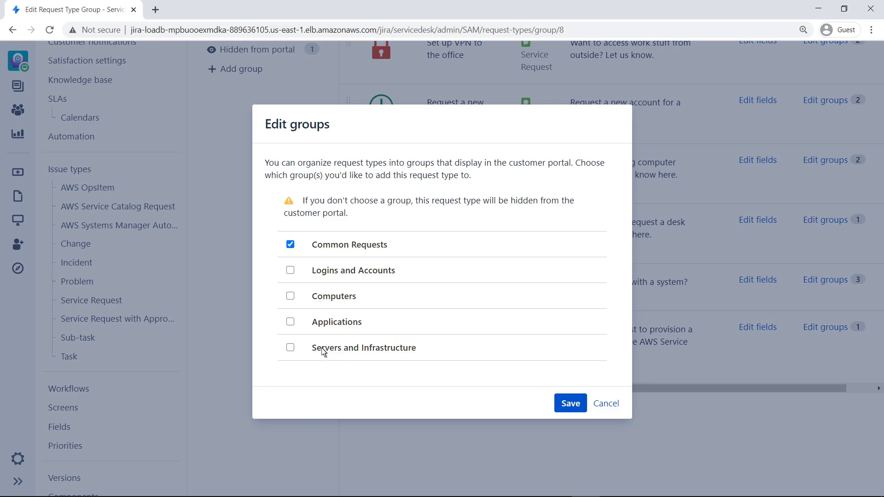
pyautogui.click(290, 349)
pyautogui.click(569, 404)
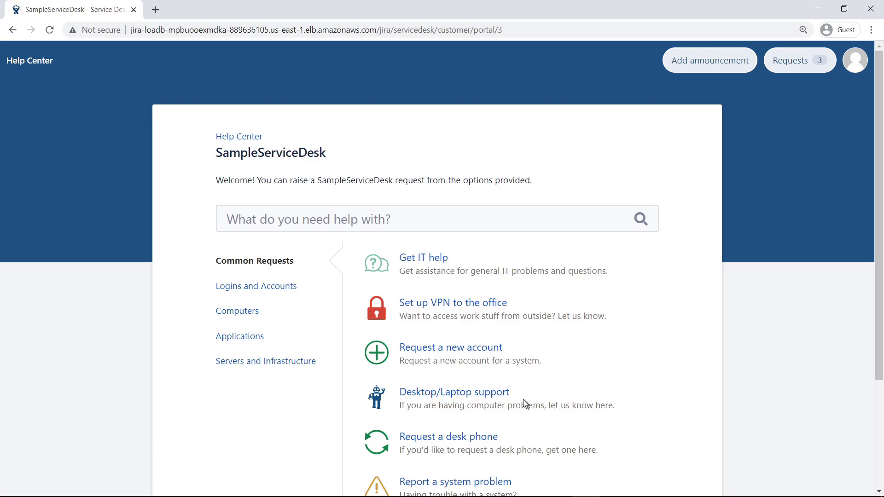
# Start a Request AWS Service Catalog Product request titled 'Sample S3 Bucket' for S3 WithLifeCycle
pyautogui.click(316, 368)
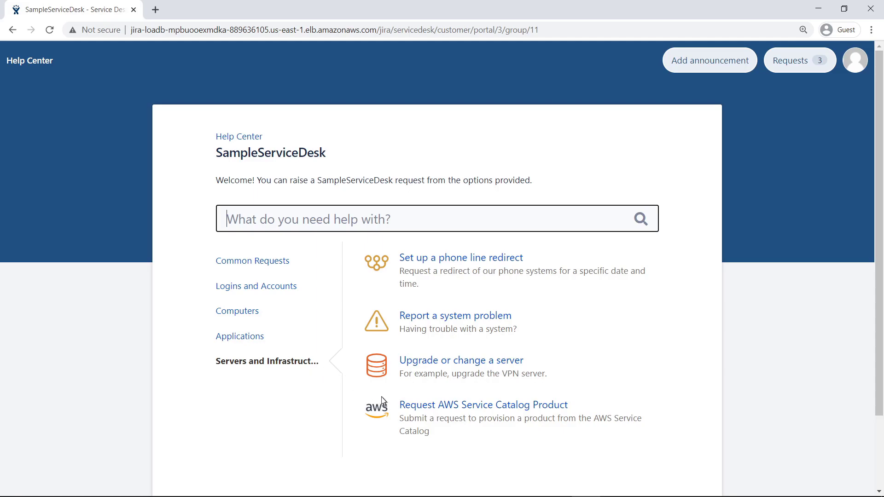
pyautogui.click(403, 408)
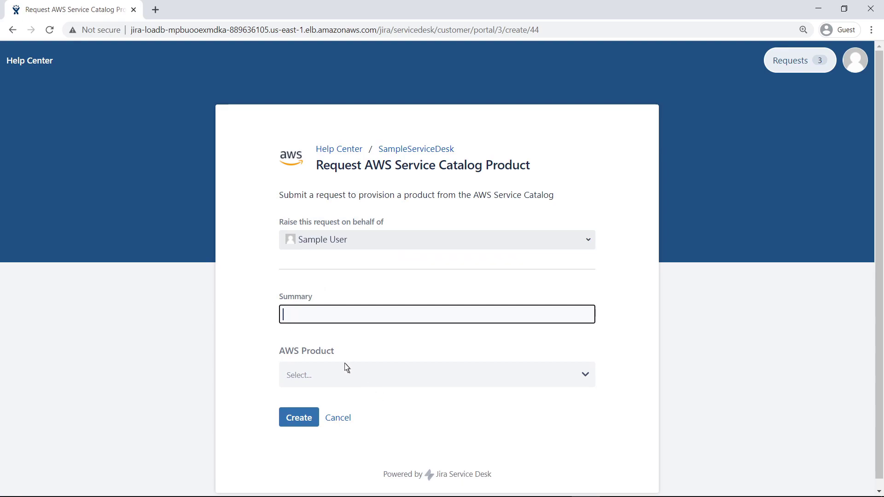
pyautogui.write('Sample S3 Bucket')
pyautogui.click(586, 375)
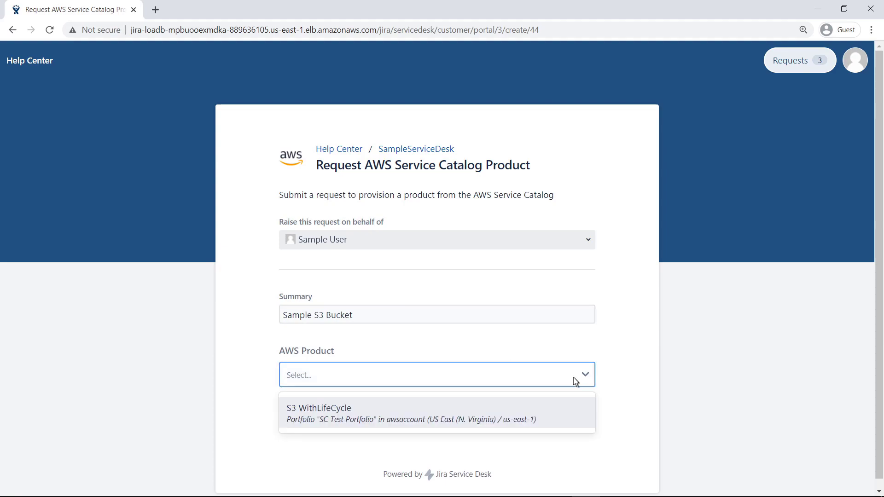
pyautogui.click(350, 411)
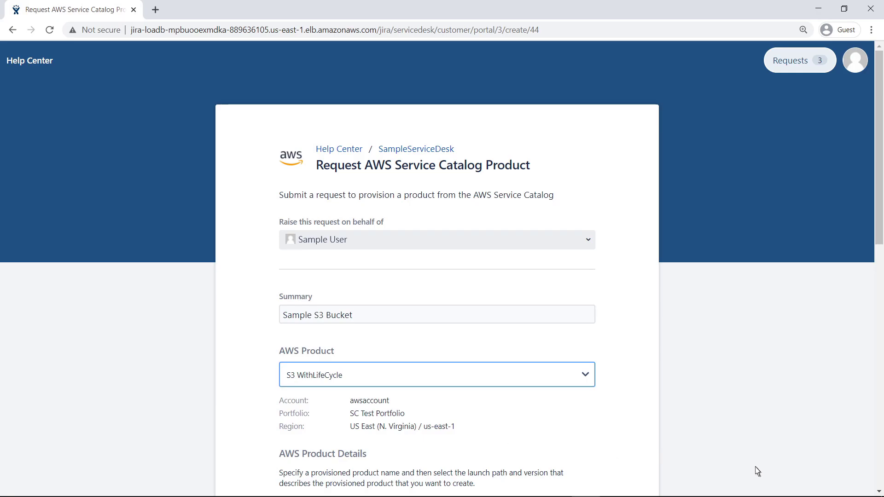
# Add the tag CostCenter = 1001 and submit the request
pyautogui.scroll(-5, 875, 487)
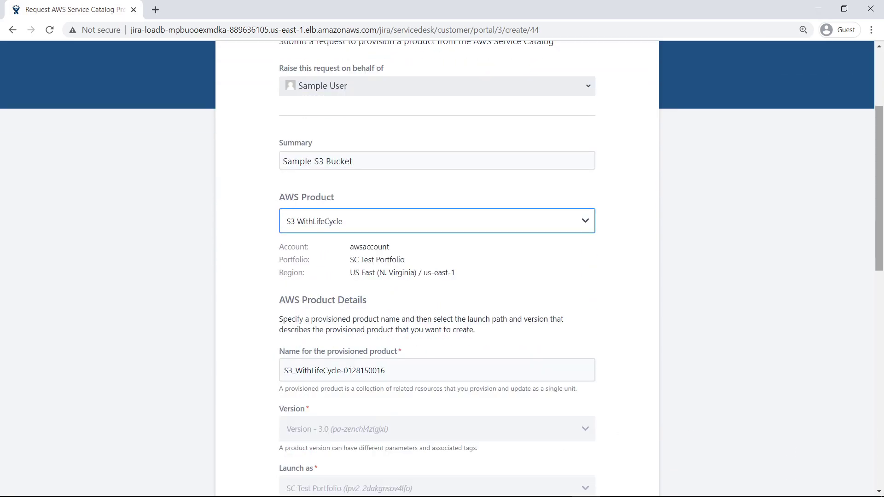
pyautogui.scroll(-5, 442, 269)
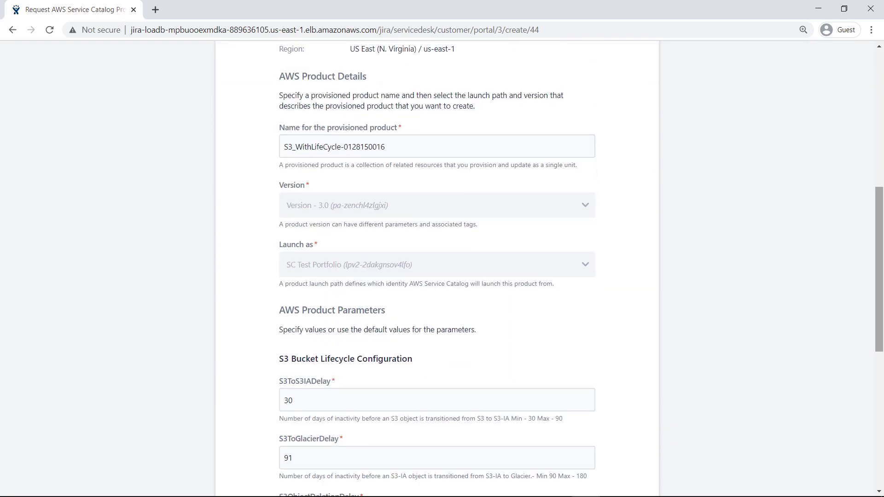
pyautogui.scroll(-5, 442, 269)
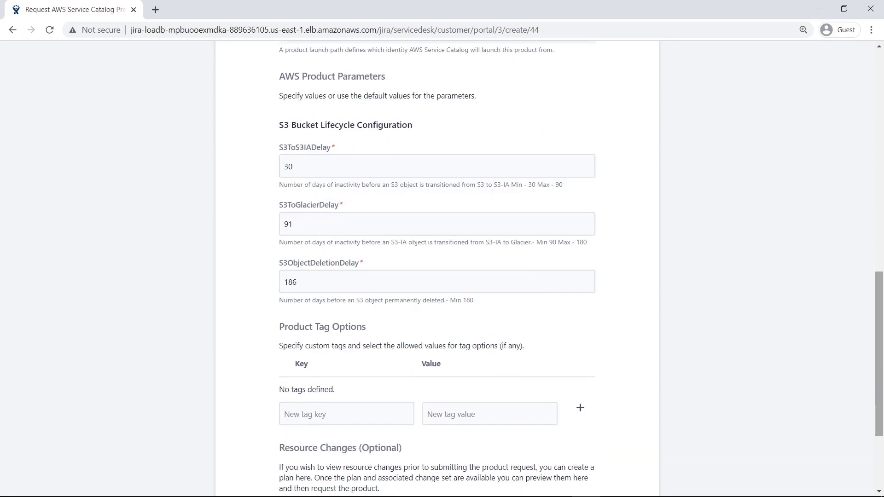
pyautogui.scroll(-2, 442, 269)
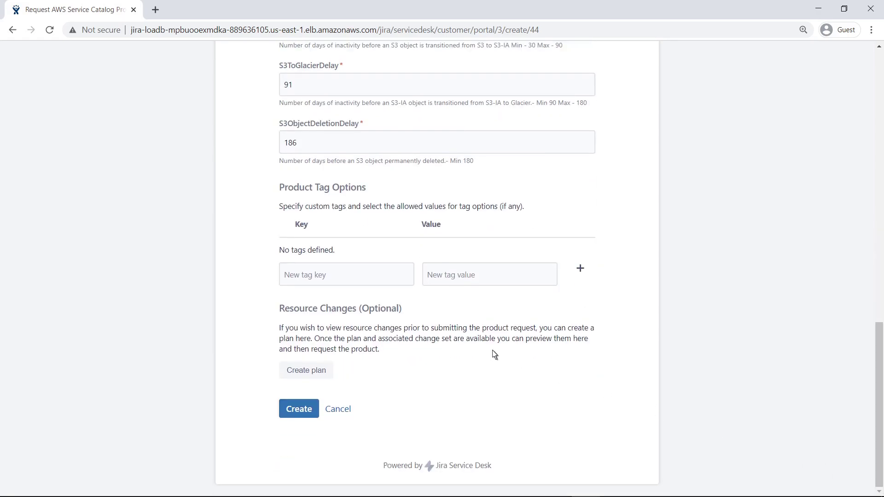
pyautogui.click(318, 277)
pyautogui.write('CostCenter')
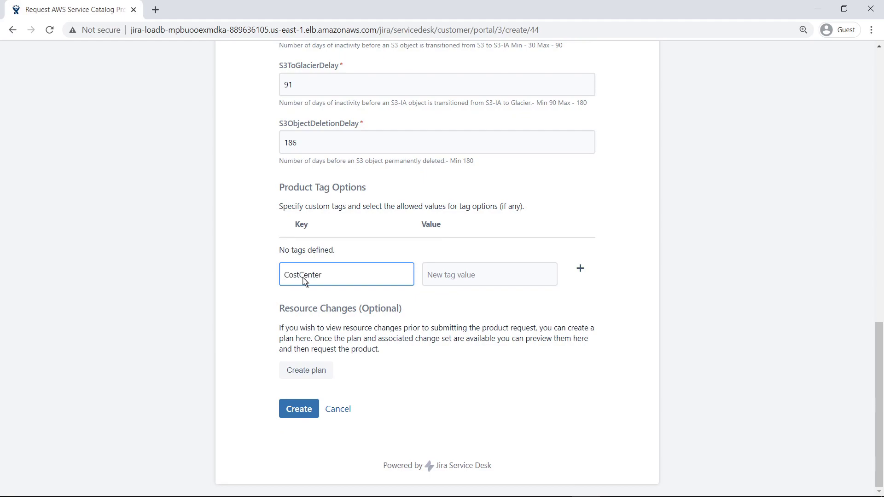
pyautogui.click(428, 280)
pyautogui.write('1001')
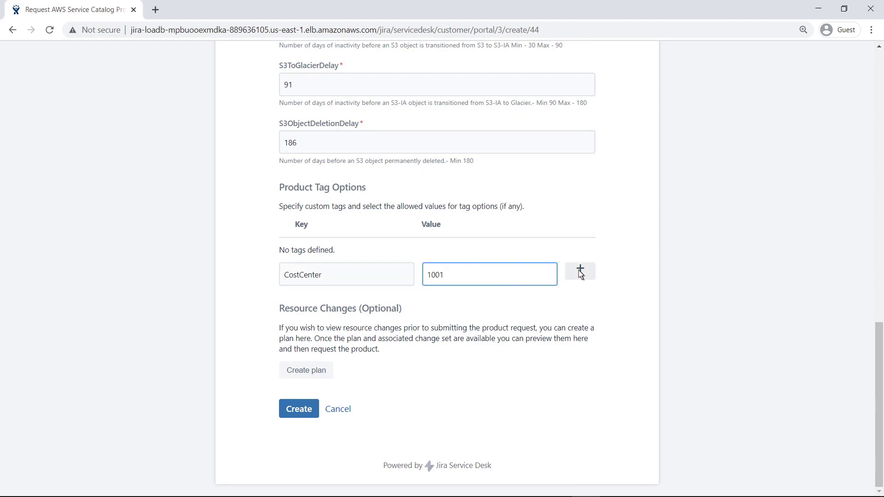
pyautogui.click(581, 273)
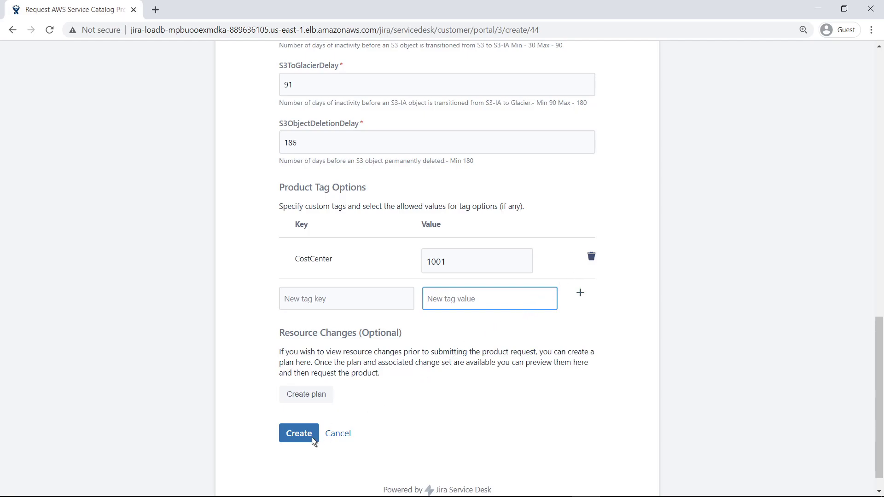
pyautogui.click(299, 434)
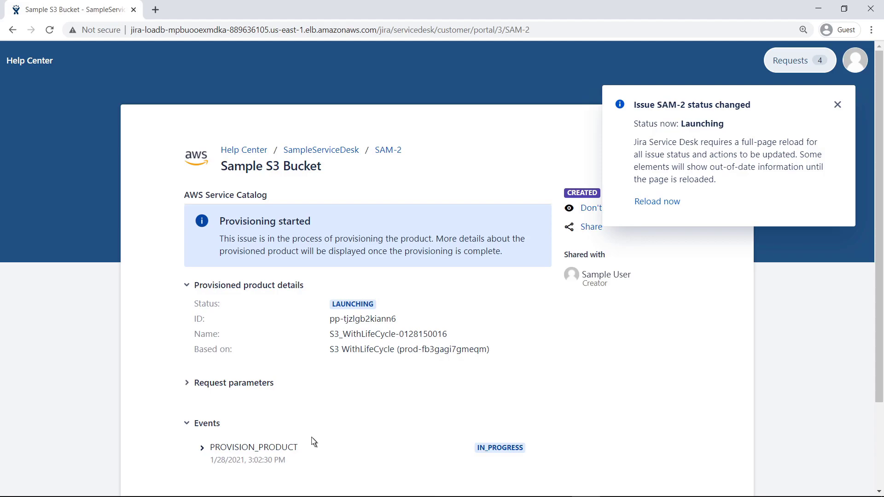
# Reload SAM-2 to see AVAILABLE and expand the PROVISION_PRODUCT event's outputs
pyautogui.click(639, 202)
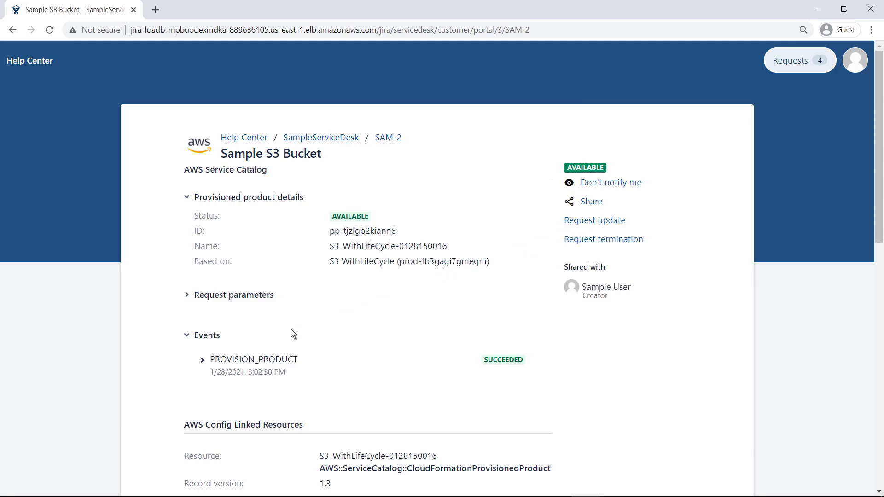
pyautogui.click(202, 362)
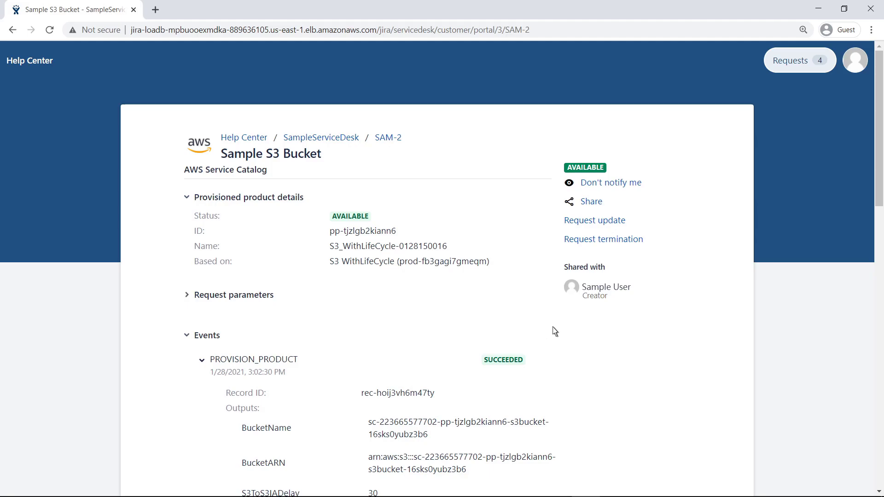
pyautogui.scroll(-5, 880, 298)
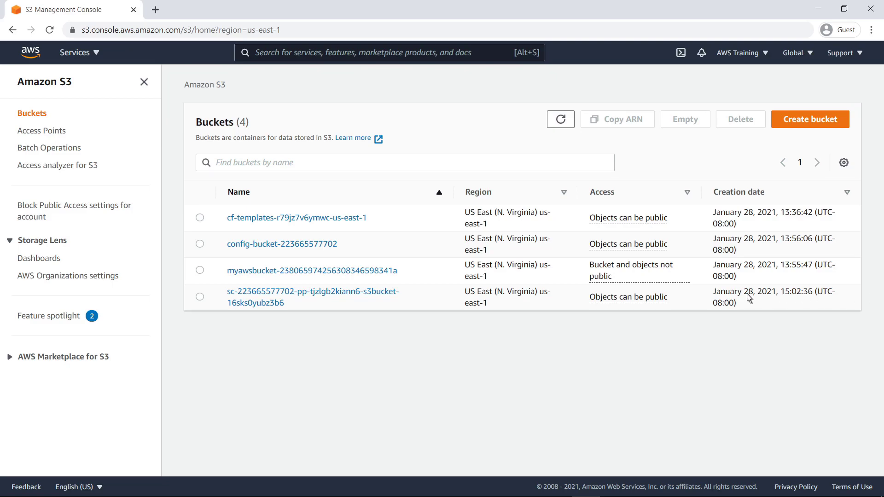
# Open the newly provisioned sc- bucket from the S3 Buckets list
pyautogui.click(398, 295)
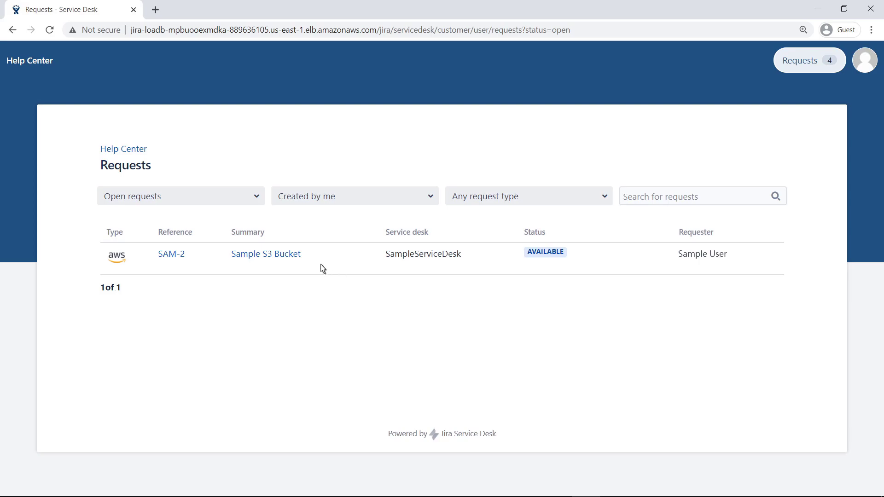
# Open the Sample S3 Bucket request SAM-2 and expand its Configuration Item Details
pyautogui.click(300, 256)
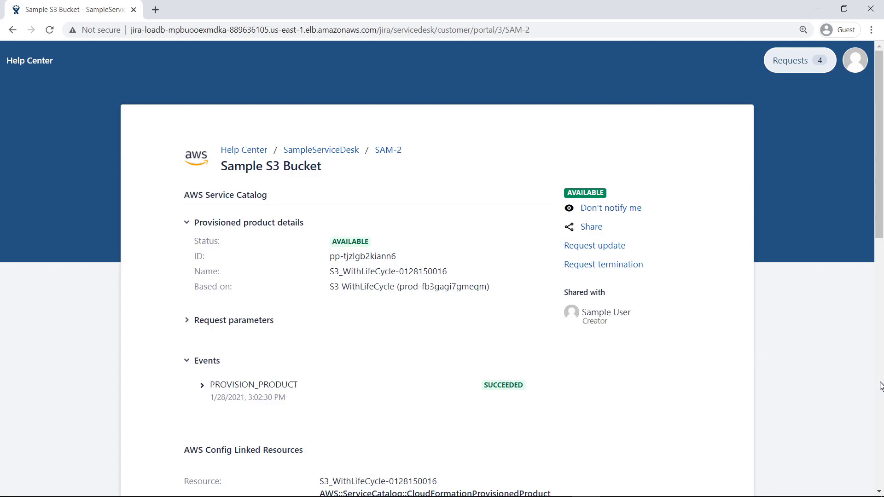
pyautogui.scroll(-8, 882, 386)
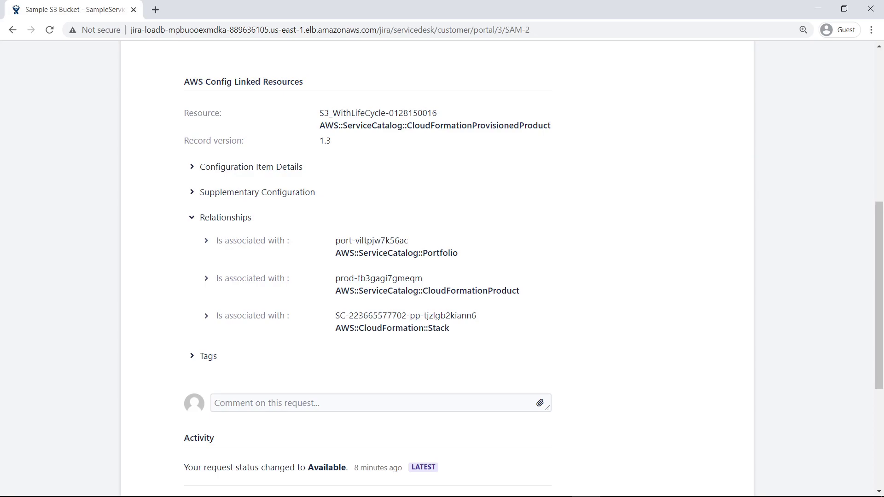
pyautogui.click(193, 169)
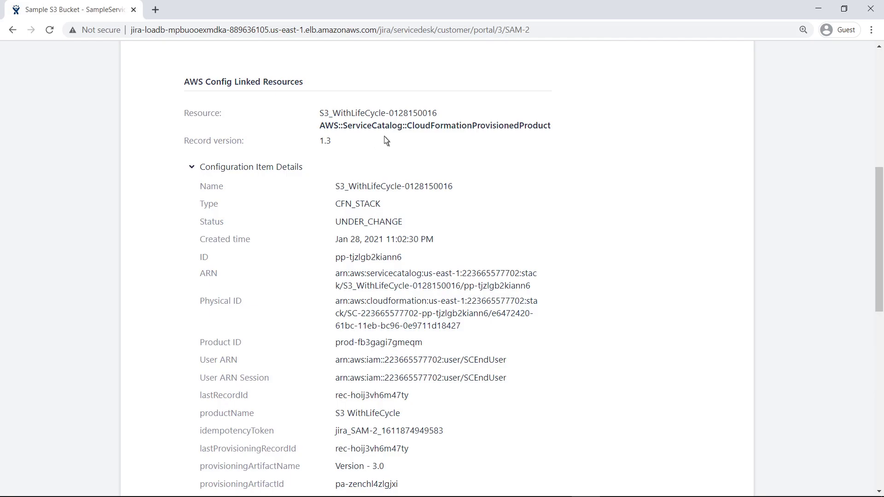
pyautogui.click(881, 59)
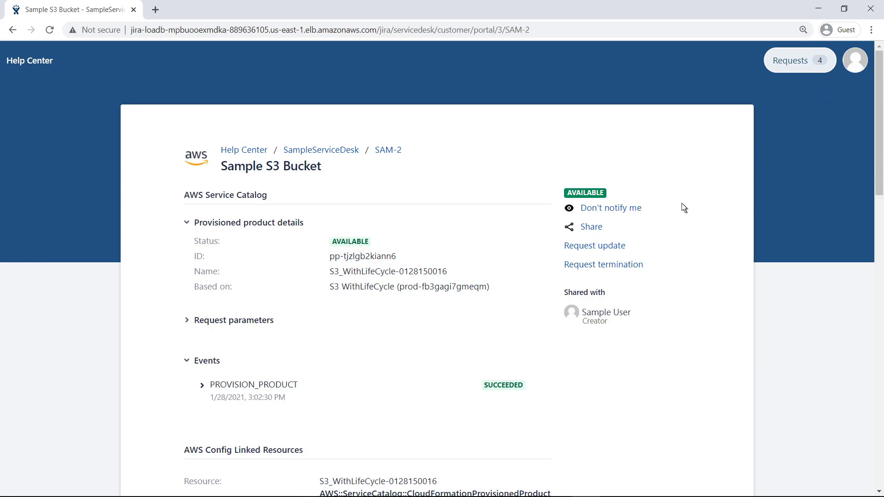
# Request termination of the Sample S3 Bucket product and reload until SAM-2 shows TERMINATED
pyautogui.click(623, 248)
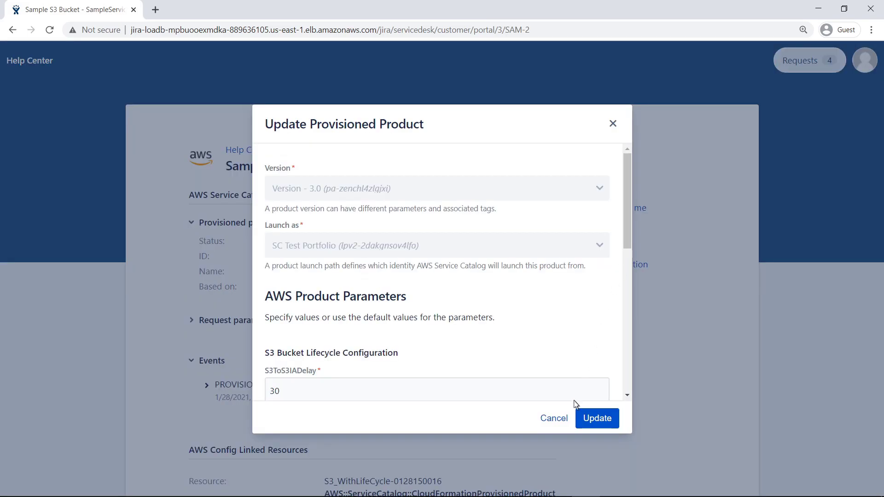
pyautogui.click(554, 419)
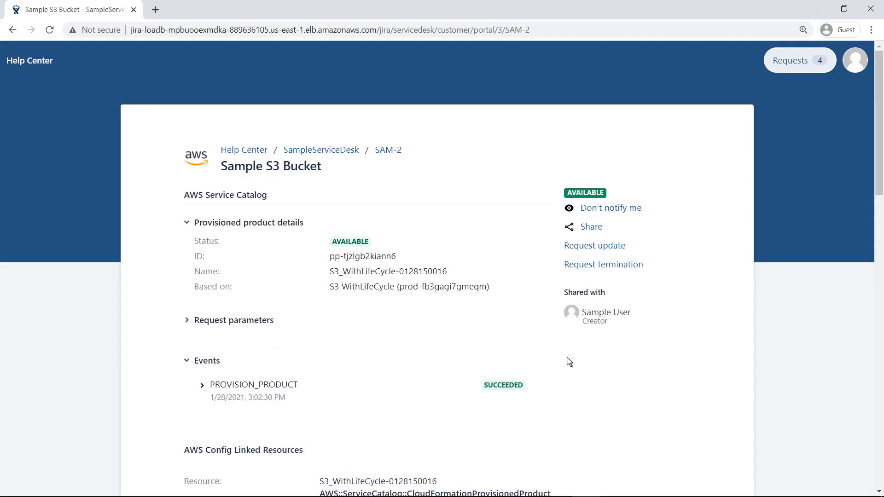
pyautogui.click(568, 270)
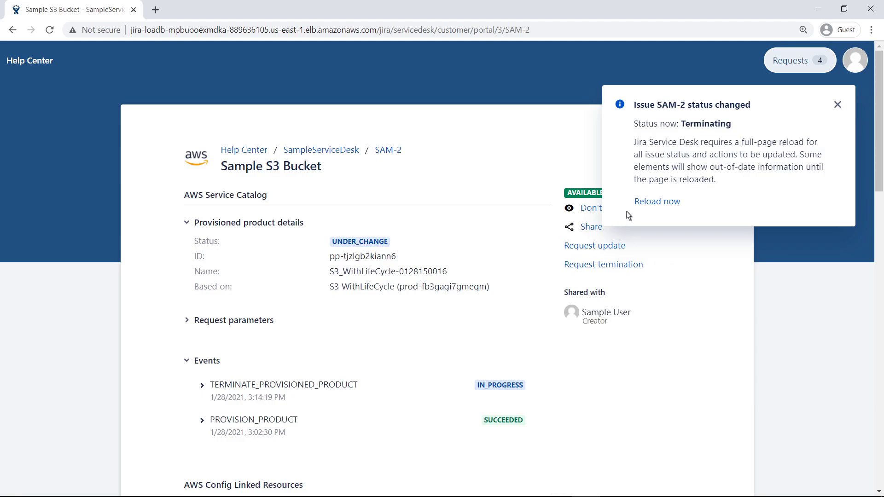
pyautogui.click(638, 202)
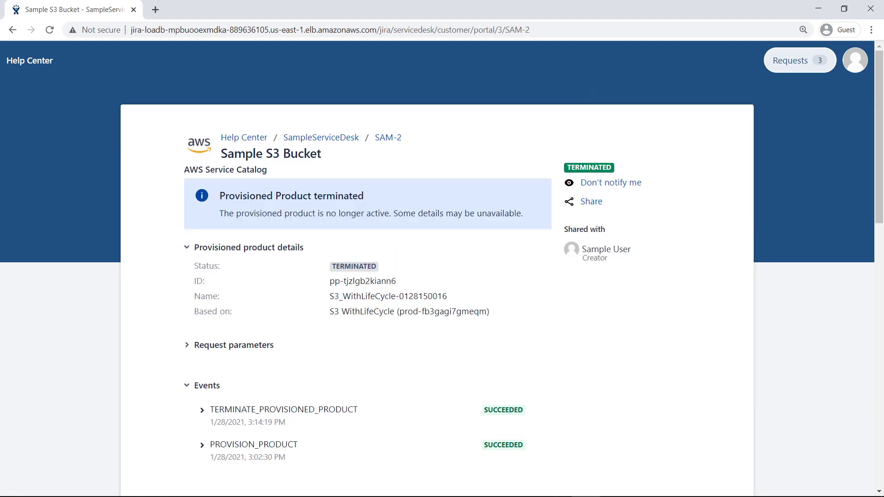